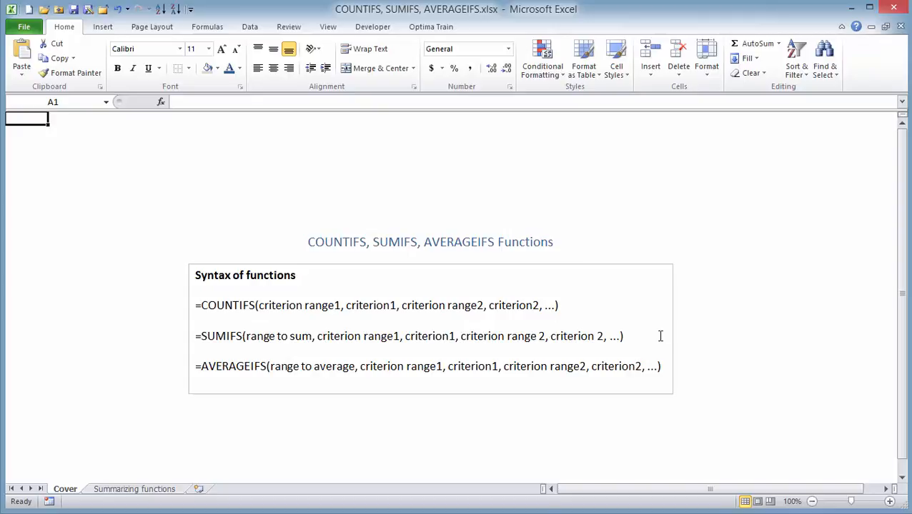
# Step: On the Summarizing functions sheet, begin a COUNTIFS formula in G5 with absolute gender range $B$2:$B$73 and criterion G1
pyautogui.click(158, 490)
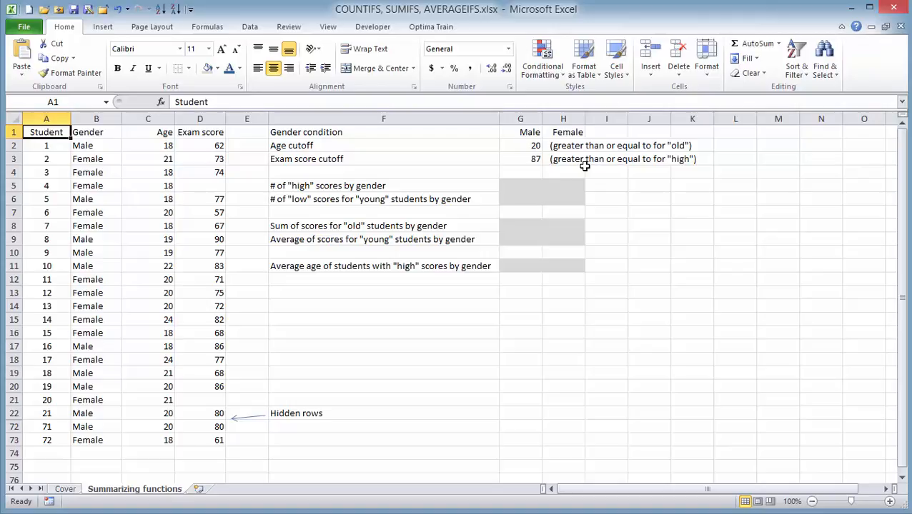
pyautogui.click(520, 184)
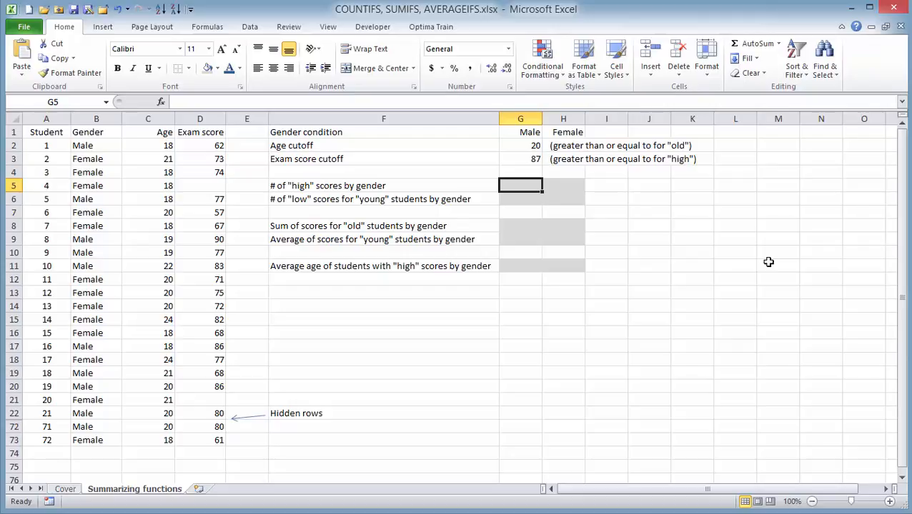
pyautogui.write('=co')
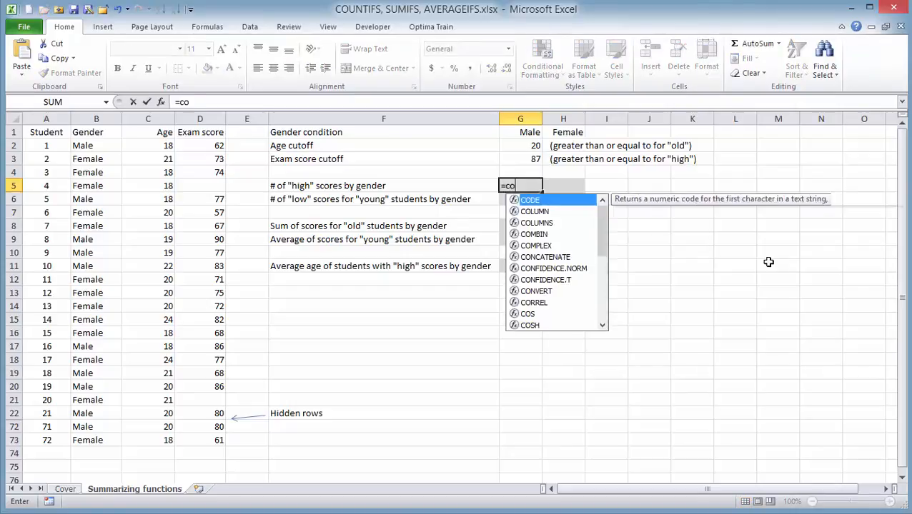
pyautogui.write('untifs(')
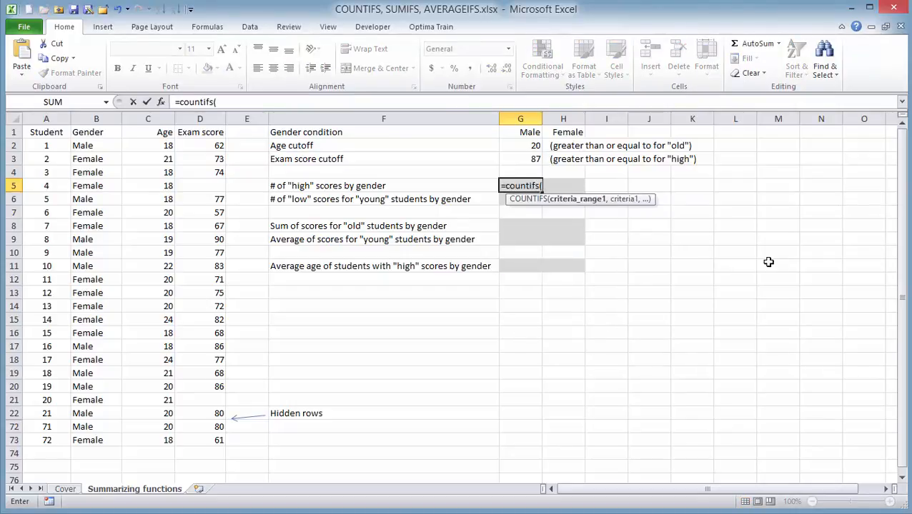
pyautogui.click(99, 145)
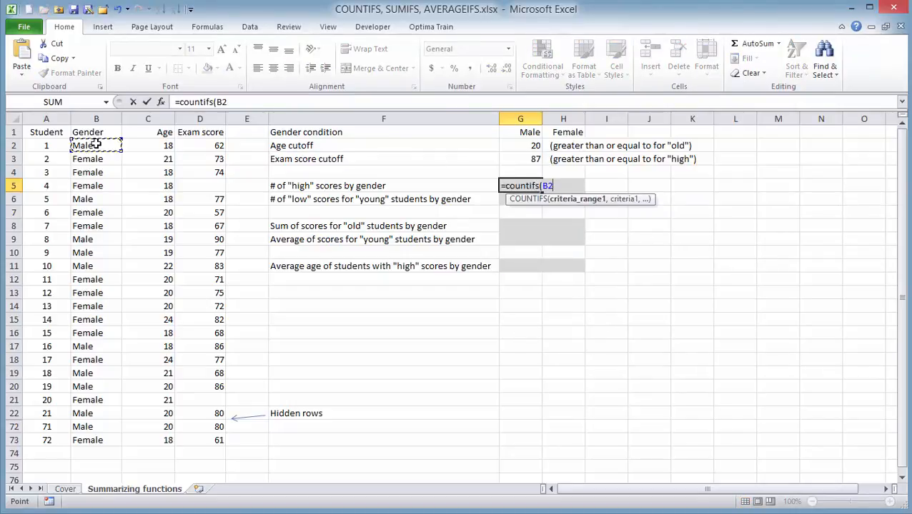
pyautogui.keyDown('shift'); pyautogui.click(106, 437); pyautogui.keyUp('shift')
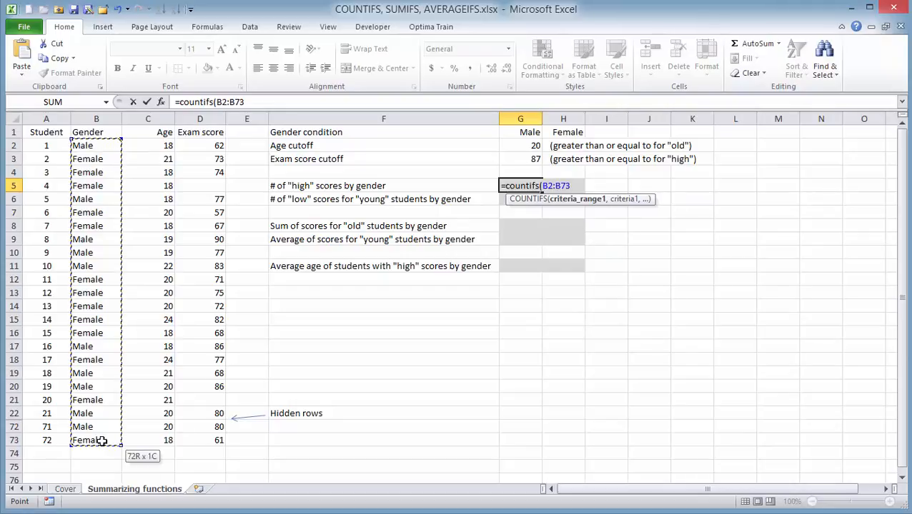
pyautogui.press('F4')
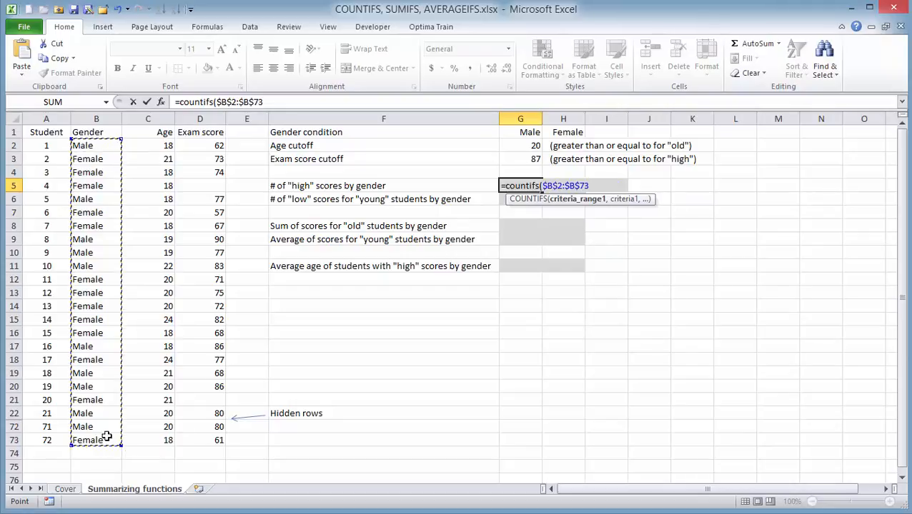
pyautogui.write(',')
pyautogui.click(519, 133)
pyautogui.write(',')
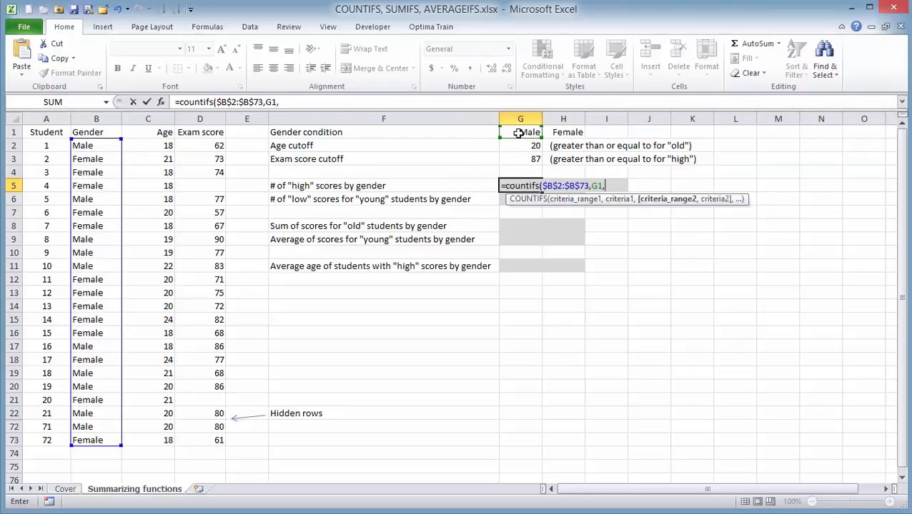
# Step: Add the exam score condition to the G5 formula, using range $D$2:$D$73 and criterion ">="&$G$3
pyautogui.click(204, 146)
pyautogui.keyDown('shift'); pyautogui.click(212, 438); pyautogui.keyUp('shift')
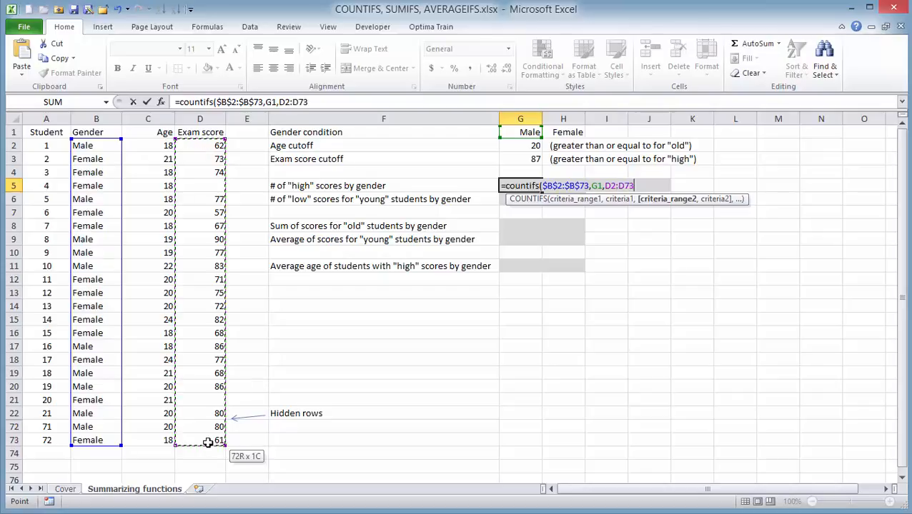
pyautogui.press('F4')
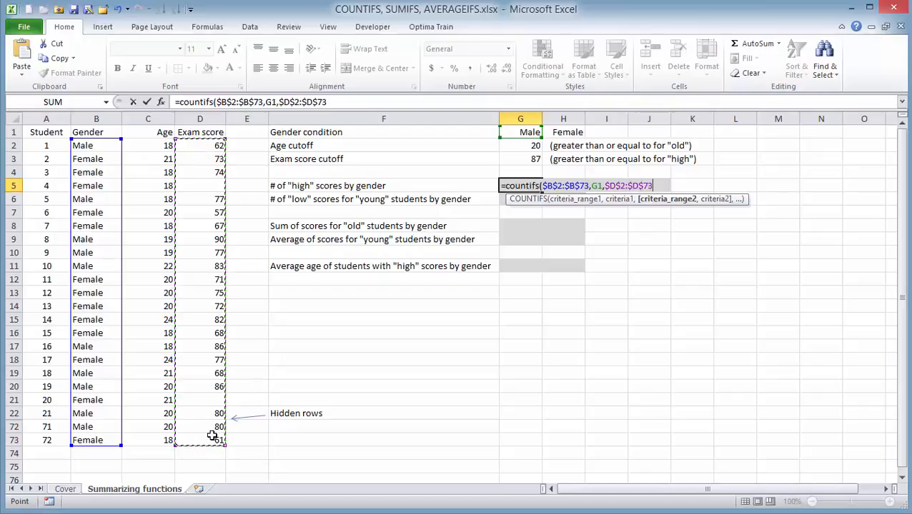
pyautogui.write(',">')
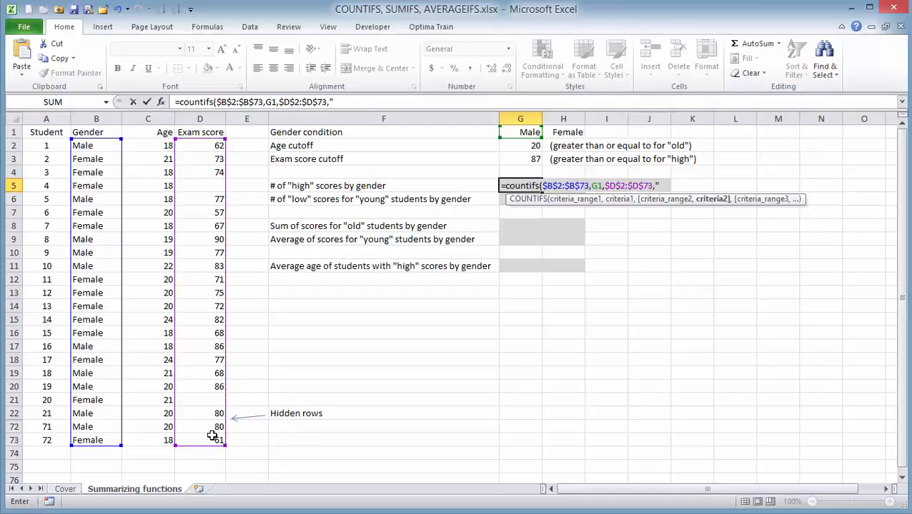
pyautogui.write('="')
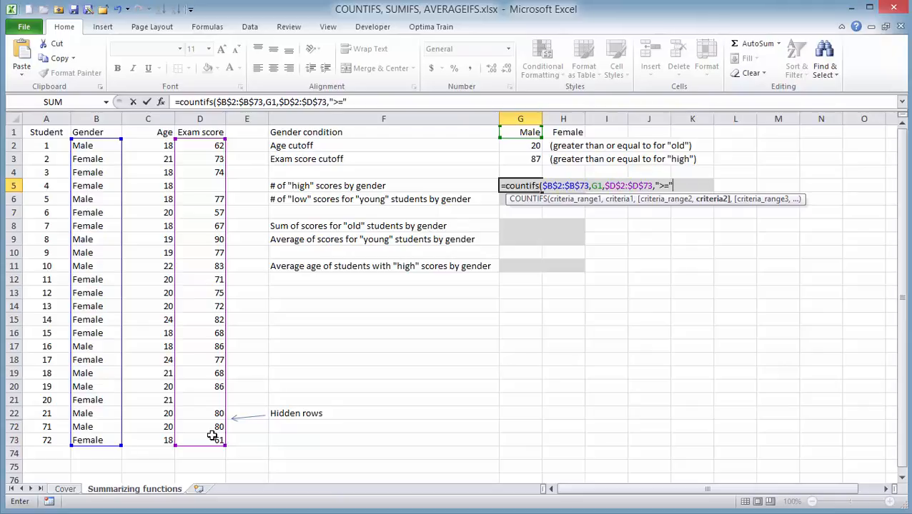
pyautogui.write('&')
pyautogui.click(528, 160)
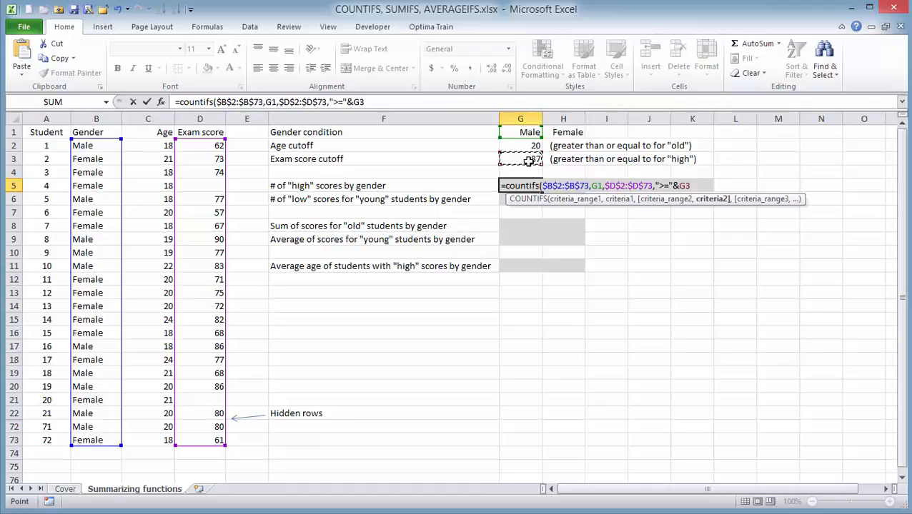
pyautogui.press('F4')
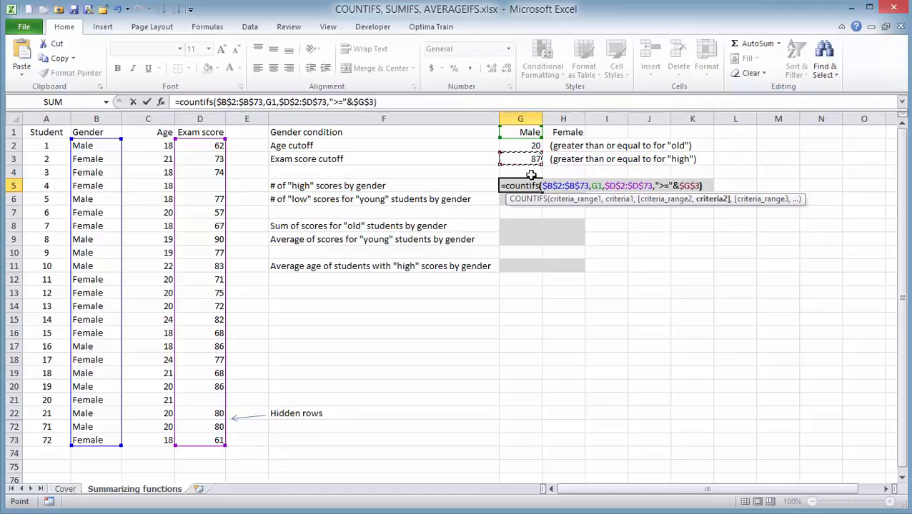
# Step: Complete the high-score COUNTIFS formula in G5 and fill it across to H5
pyautogui.write(')')
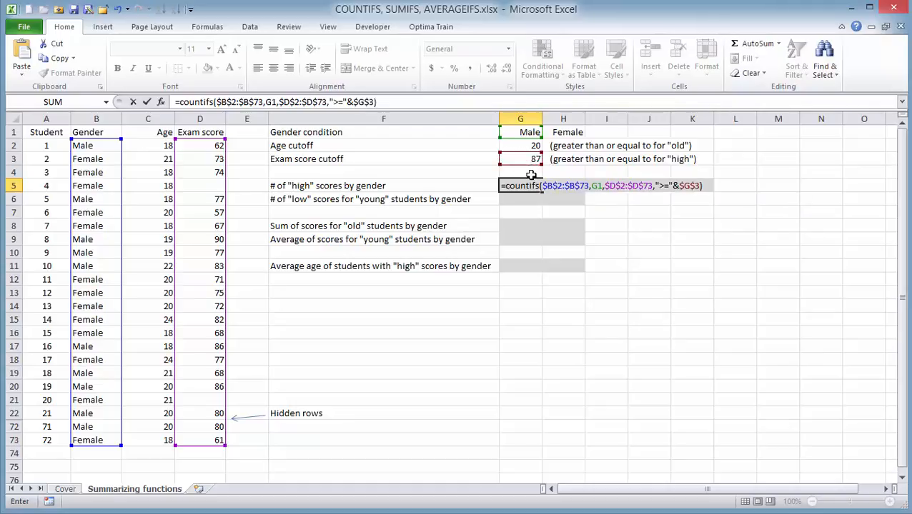
pyautogui.press('Return')
pyautogui.click(531, 186)
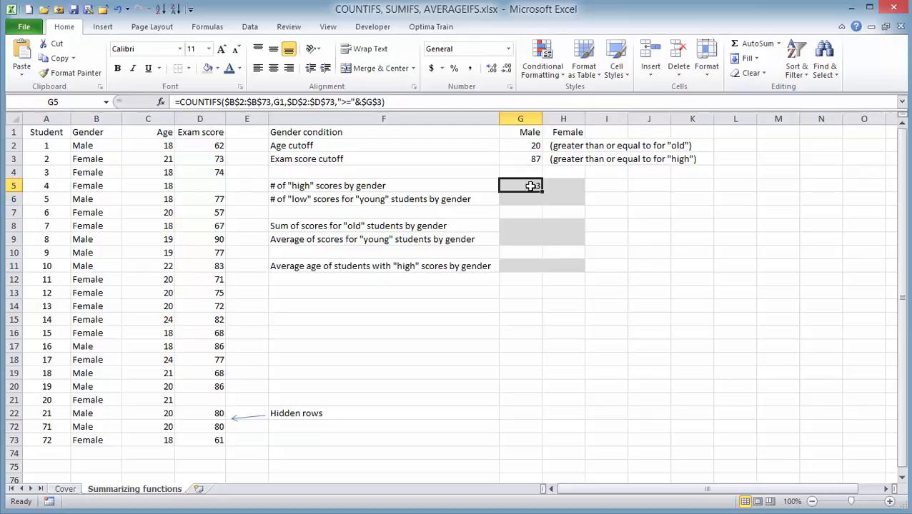
pyautogui.moveTo(542, 192); pyautogui.dragTo(585, 187)
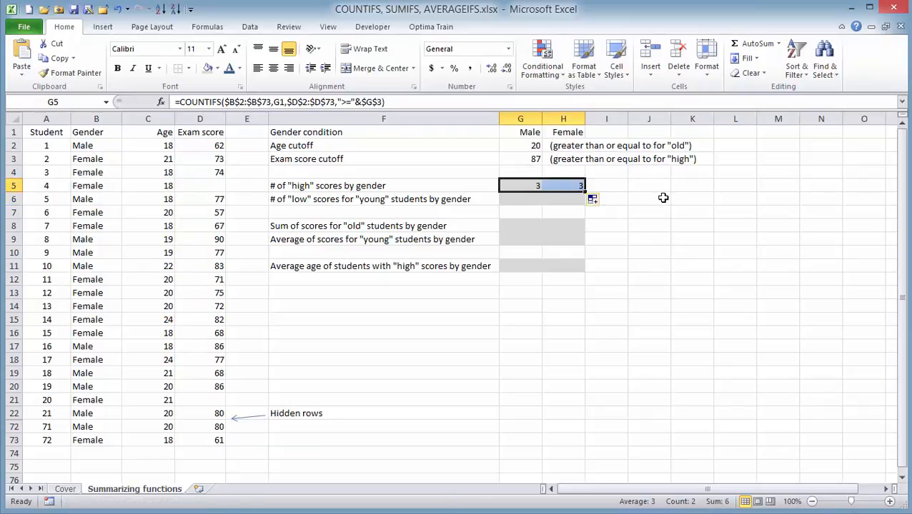
# Step: Begin a COUNTIFS formula in G6 for low scores of young students, with gender range $B$2:$B$73 and criterion G1
pyautogui.click(526, 198)
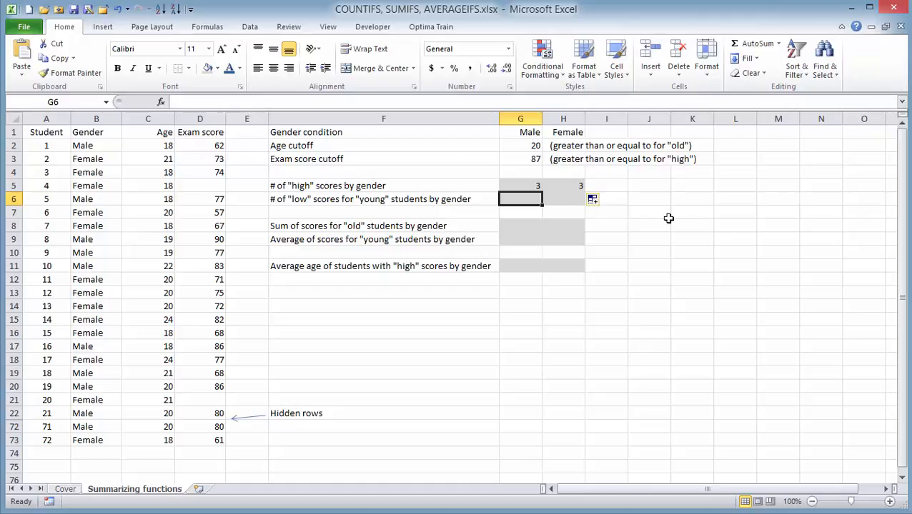
pyautogui.write('=countifs(')
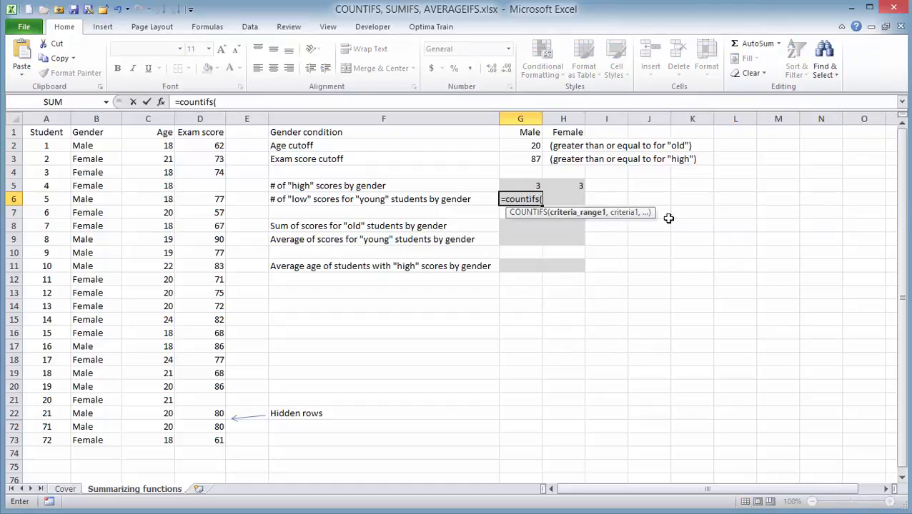
pyautogui.click(87, 146)
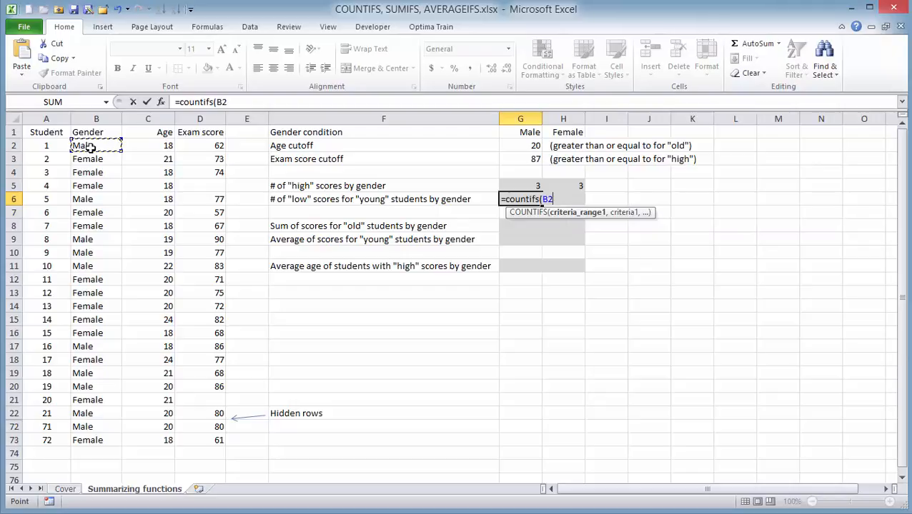
pyautogui.keyDown('shift'); pyautogui.click(82, 442); pyautogui.keyUp('shift')
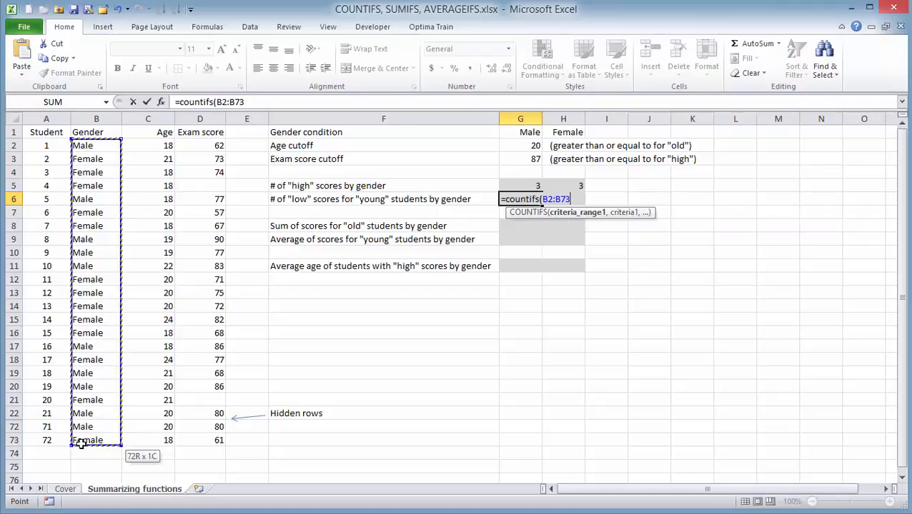
pyautogui.press('F4')
pyautogui.write(',')
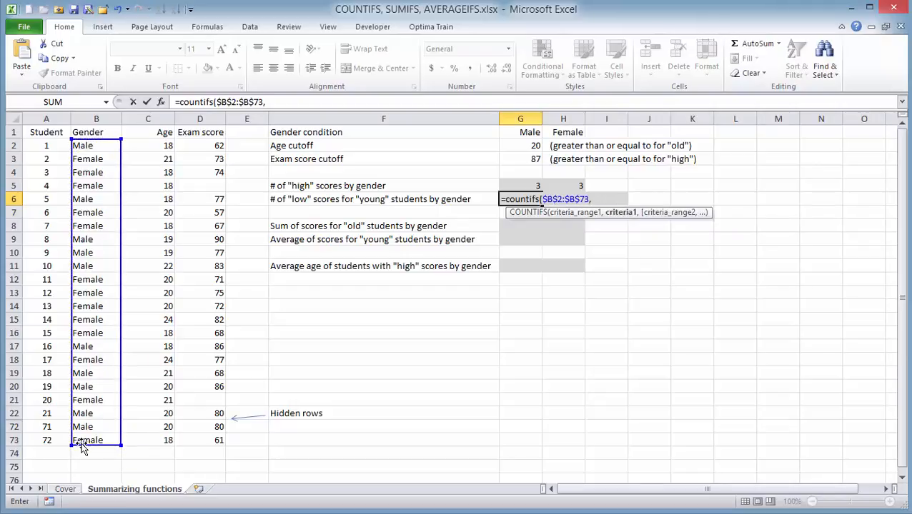
pyautogui.click(527, 133)
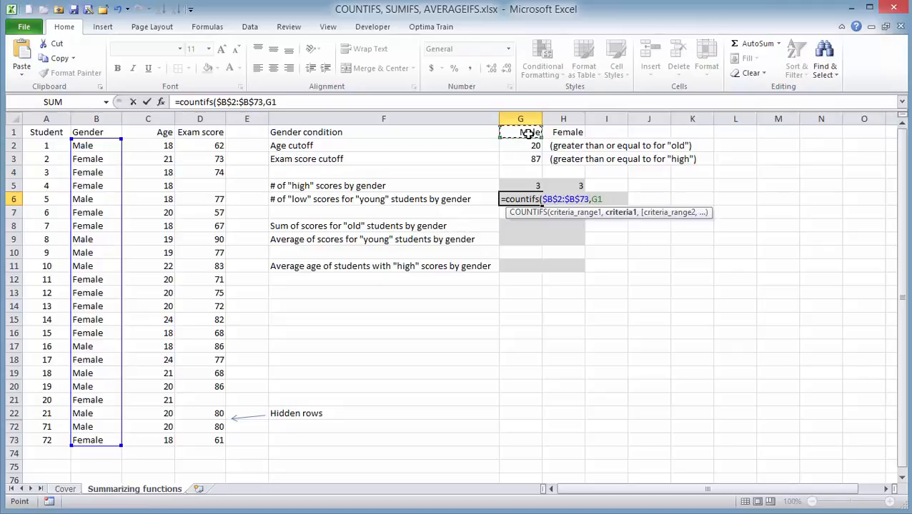
pyautogui.write(',')
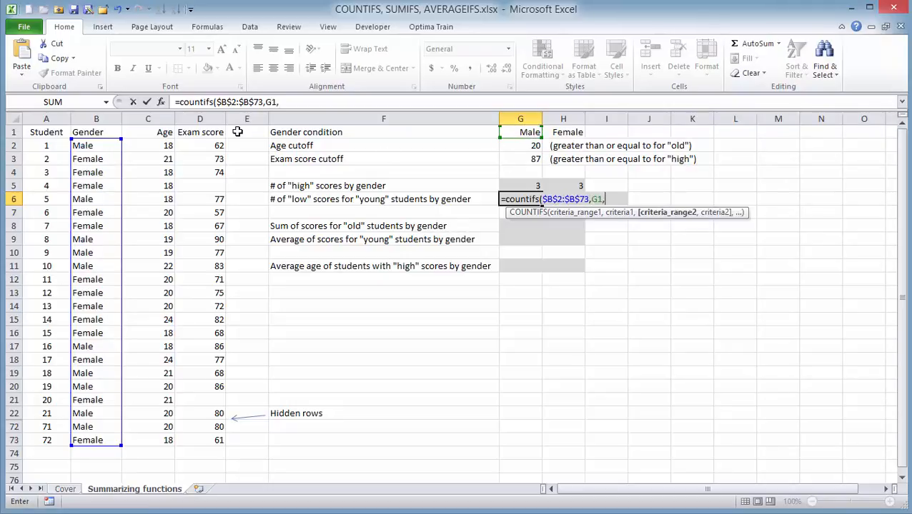
# Step: Add the age condition to the G6 formula, using range $C$2:$C$73 and criterion "<"&$G$2
pyautogui.click(157, 143)
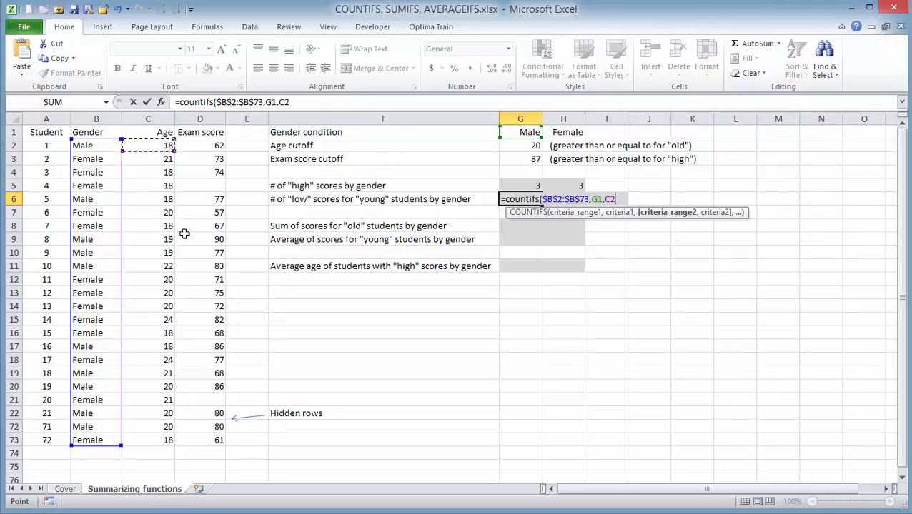
pyautogui.keyDown('shift'); pyautogui.click(158, 437); pyautogui.keyUp('shift')
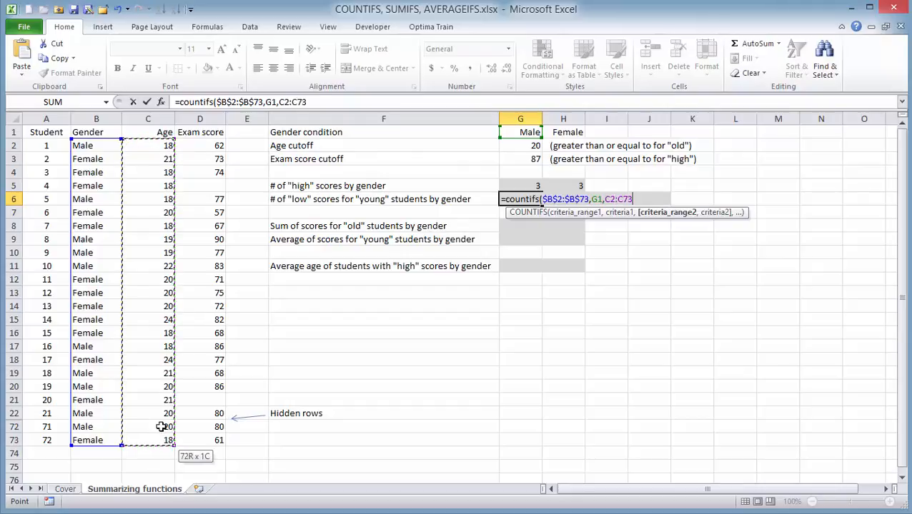
pyautogui.press('F4')
pyautogui.write(',"<')
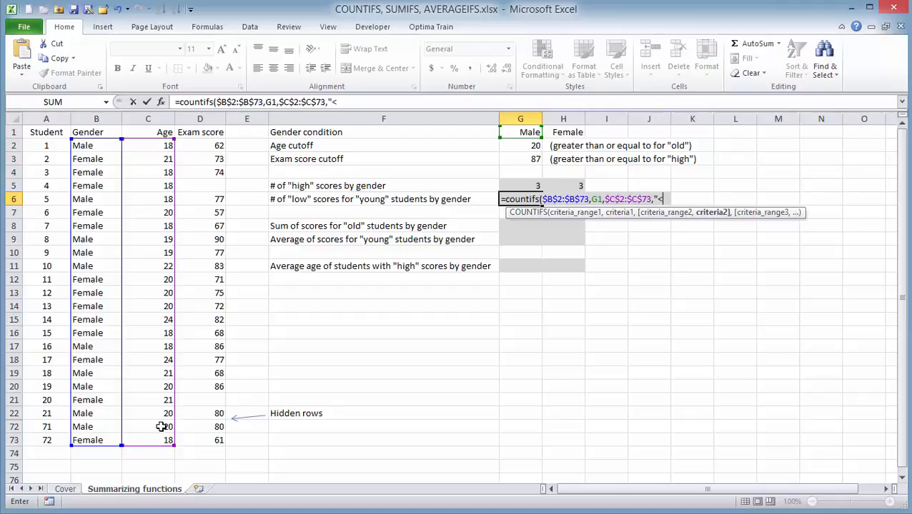
pyautogui.write('"&')
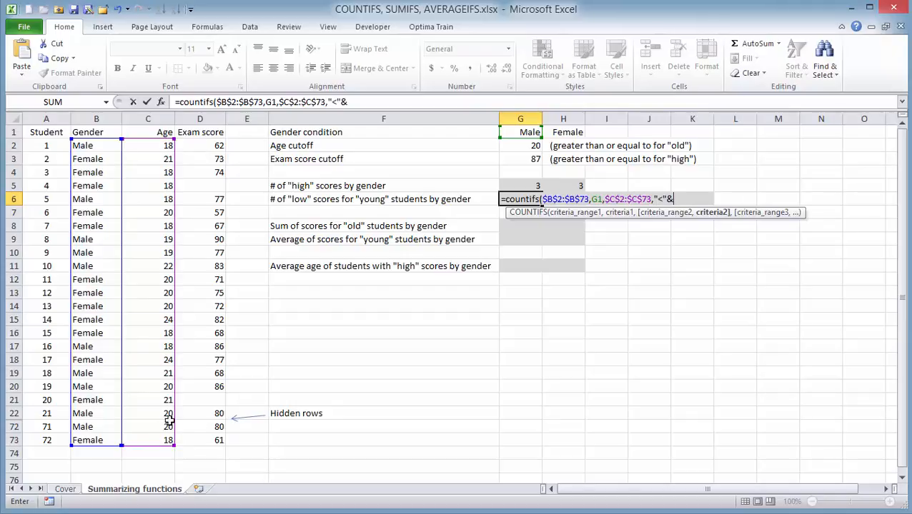
pyautogui.click(523, 146)
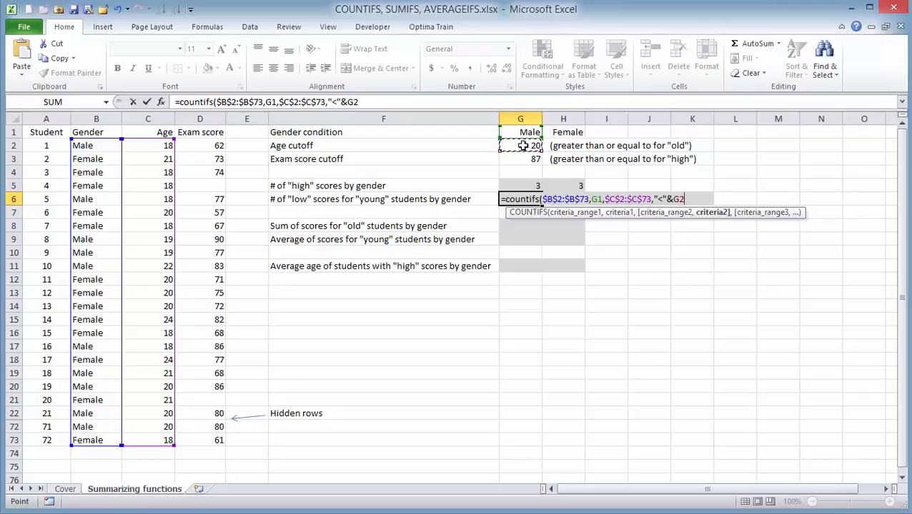
pyautogui.press('F4')
pyautogui.write(',')
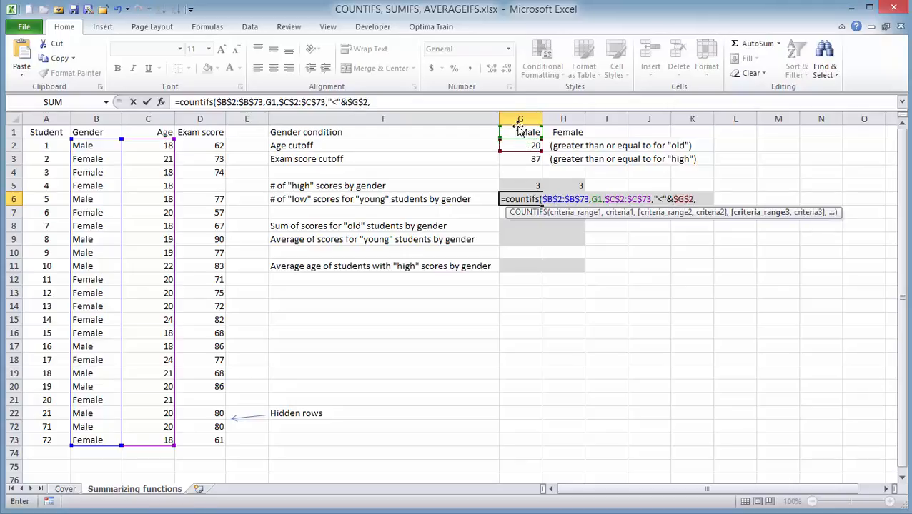
# Step: Add the exam score condition $D$2:$D$73 with criterion "<"&$G$3 and complete the G6 formula
pyautogui.moveTo(199, 145); pyautogui.dragTo(198, 438)
pyautogui.press('F4')
pyautogui.write(',')
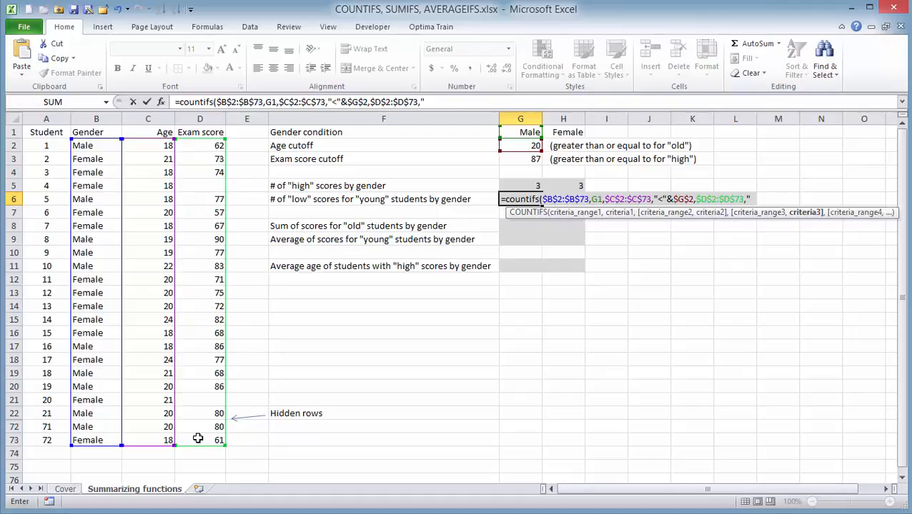
pyautogui.write('"<"')
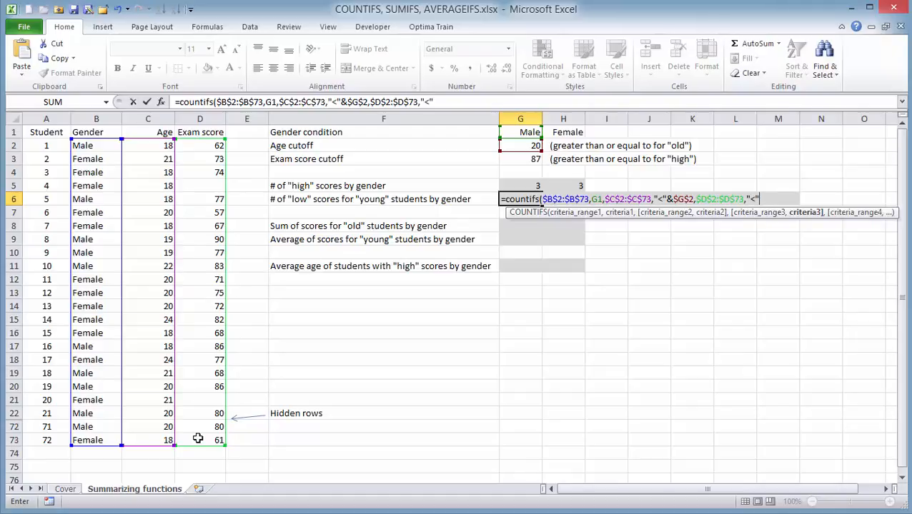
pyautogui.write('&')
pyautogui.click(519, 159)
pyautogui.press('F4')
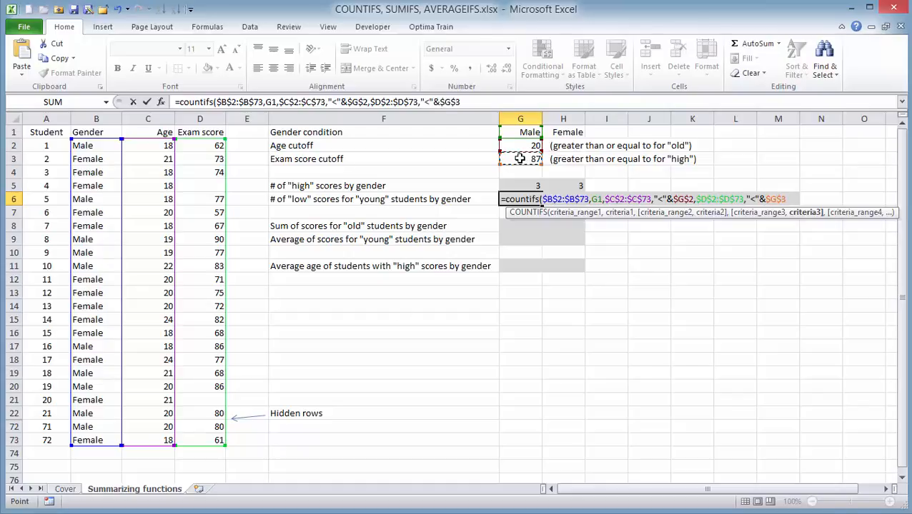
pyautogui.write(')')
pyautogui.press('Return')
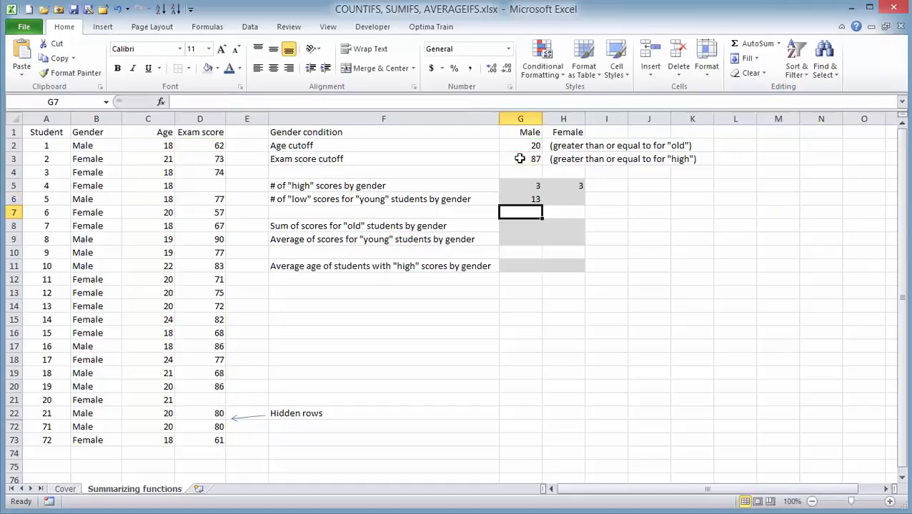
# Step: Fill the G6 low-score COUNTIFS formula across to H6
pyautogui.click(532, 198)
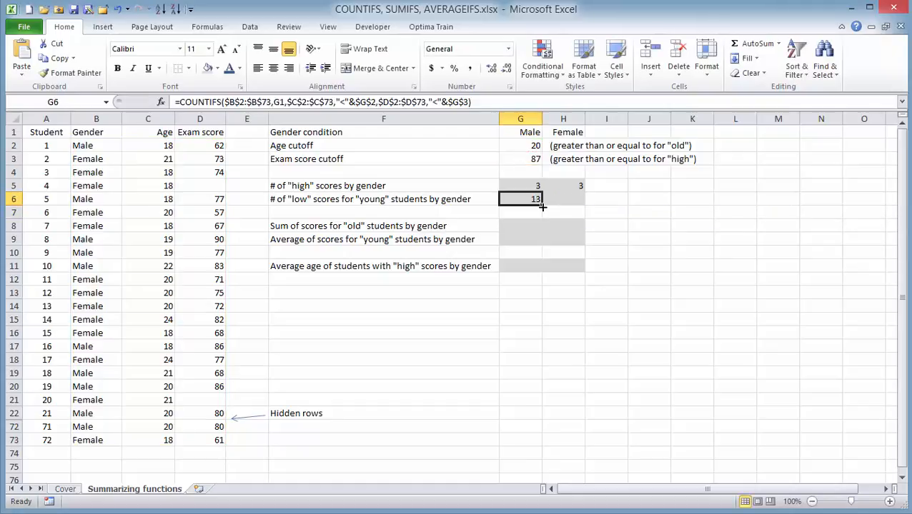
pyautogui.moveTo(563, 206); pyautogui.dragTo(581, 207)
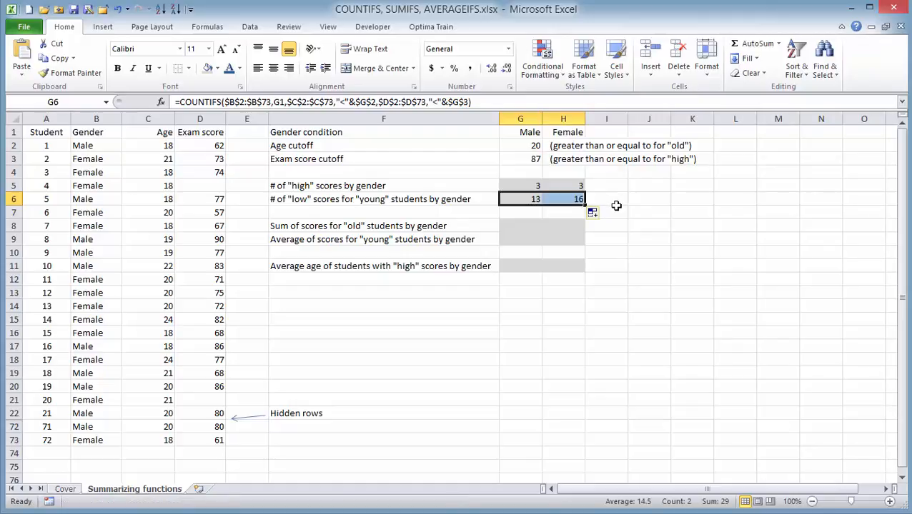
# Step: Begin a SUMIFS formula in G8 for the scores of old students, with sum range $D$2:$D$73
pyautogui.click(519, 225)
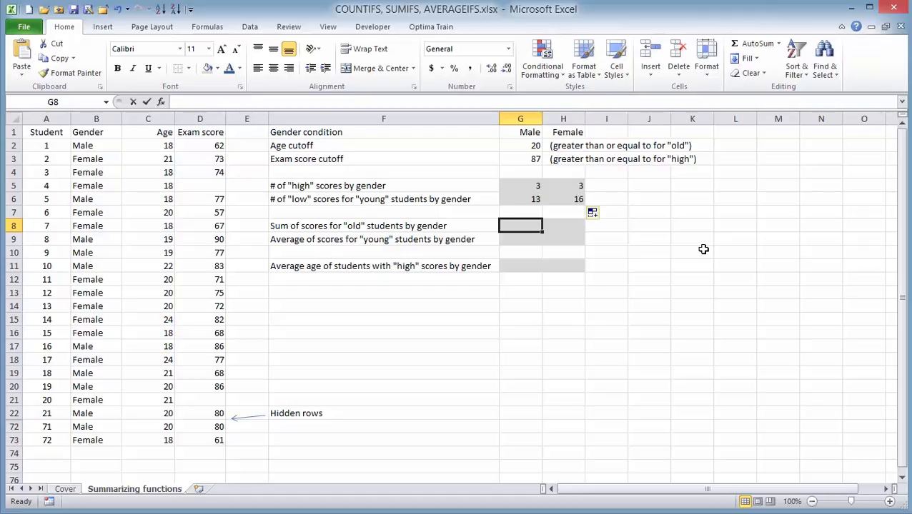
pyautogui.write('=sumifs(')
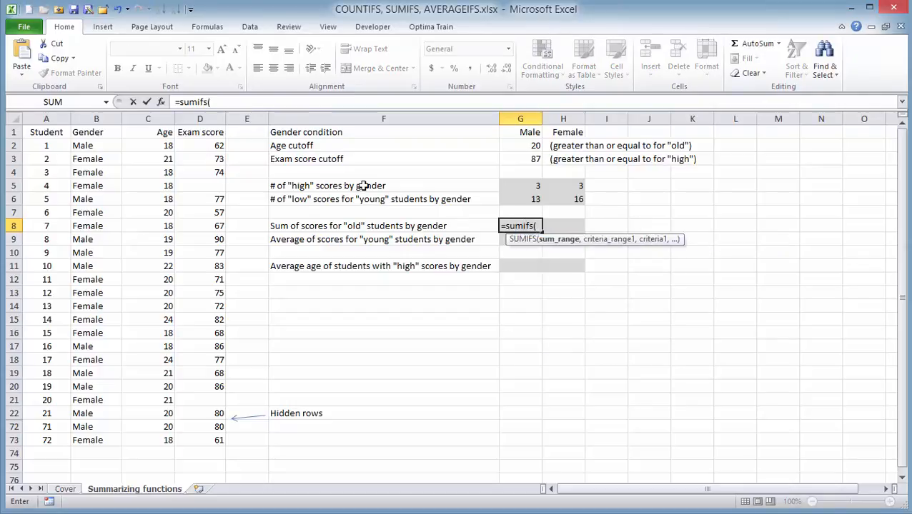
pyautogui.click(215, 143)
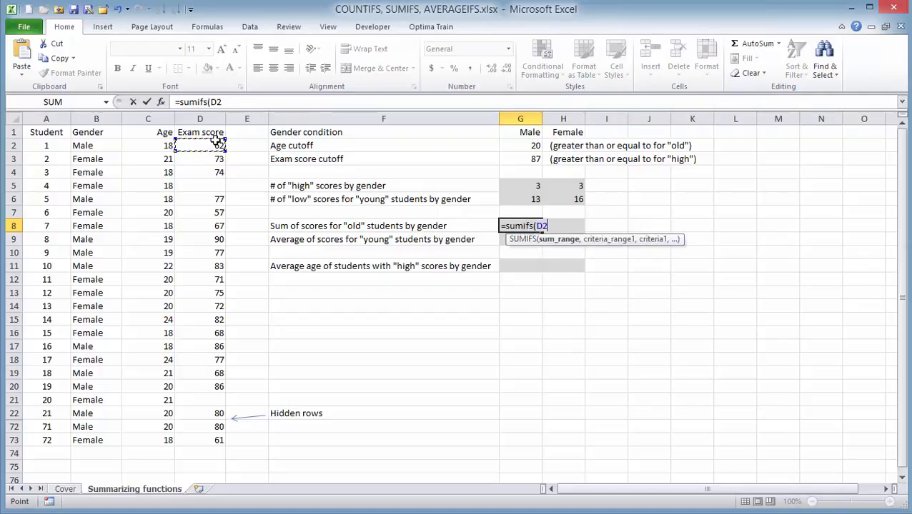
pyautogui.keyDown('shift'); pyautogui.click(200, 440); pyautogui.keyUp('shift')
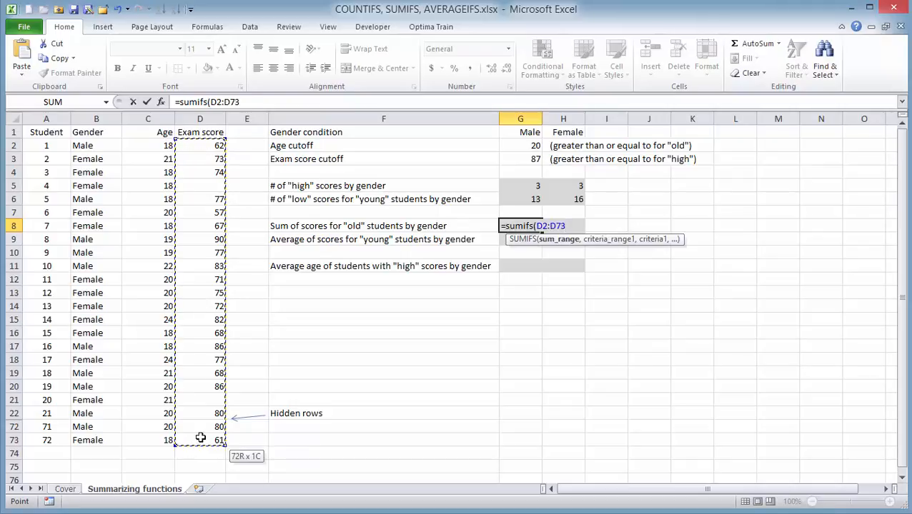
pyautogui.press('F4')
pyautogui.write(',')
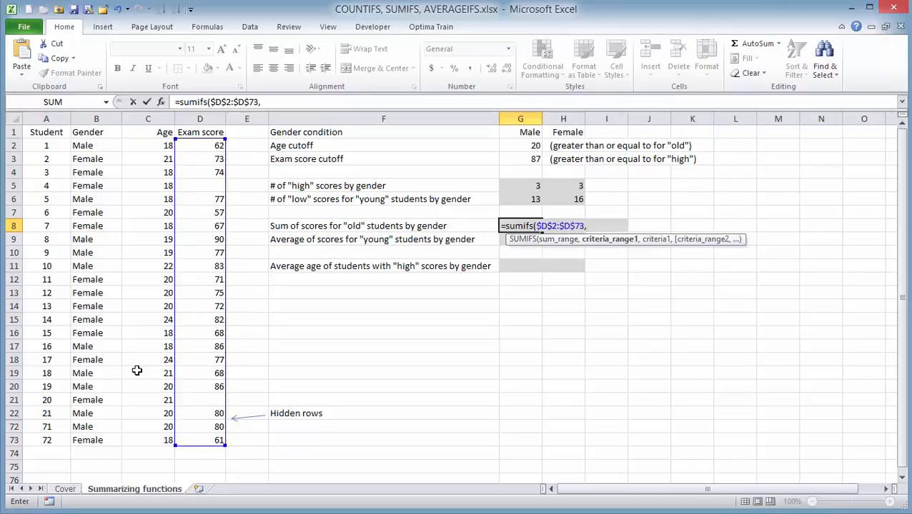
# Step: Add the gender condition to the G8 formula, using range $B$2:$B$73 and criterion G1
pyautogui.click(76, 145)
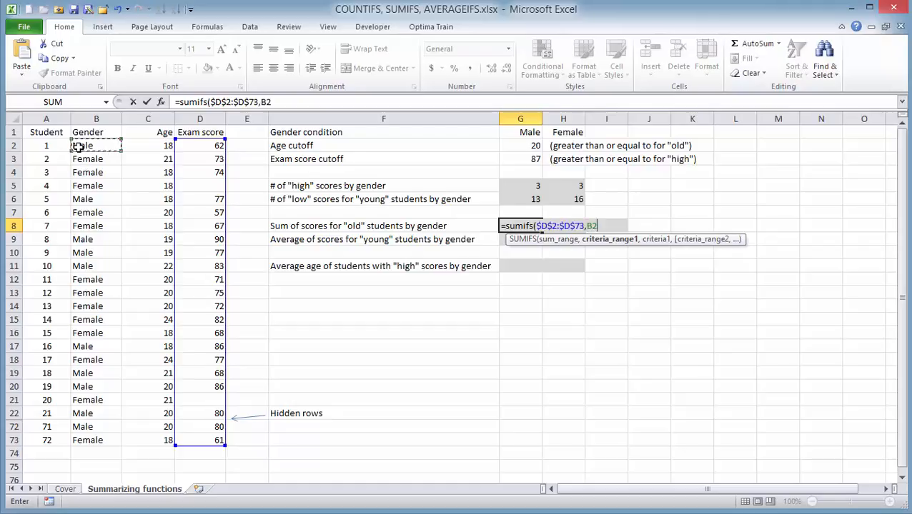
pyautogui.keyDown('shift'); pyautogui.click(101, 440); pyautogui.keyUp('shift')
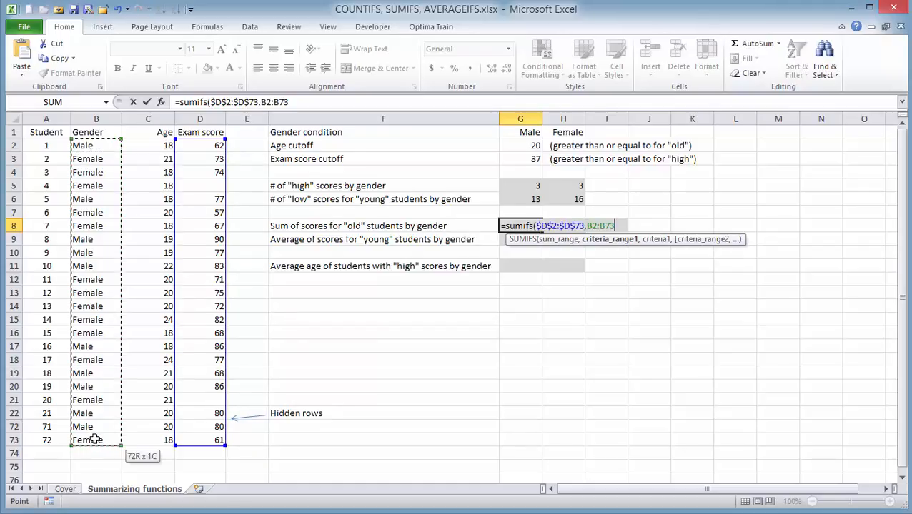
pyautogui.press('F4')
pyautogui.write(',')
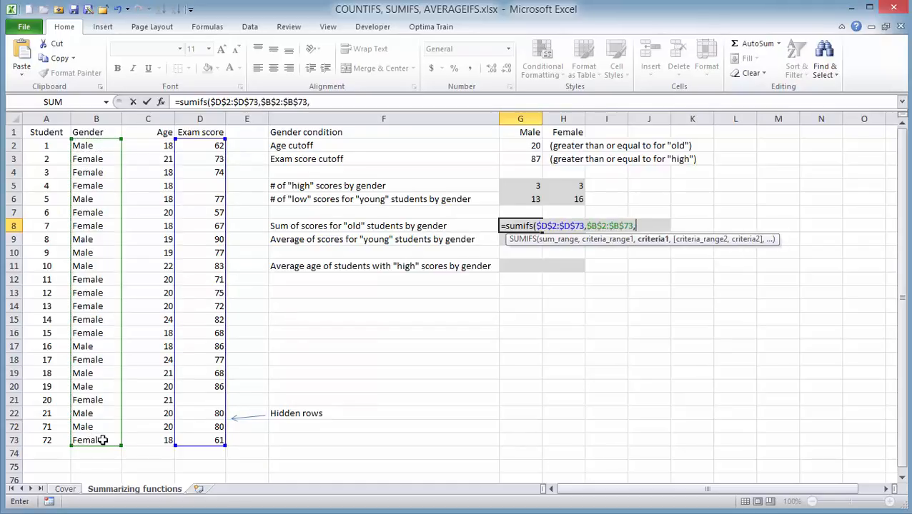
pyautogui.click(528, 134)
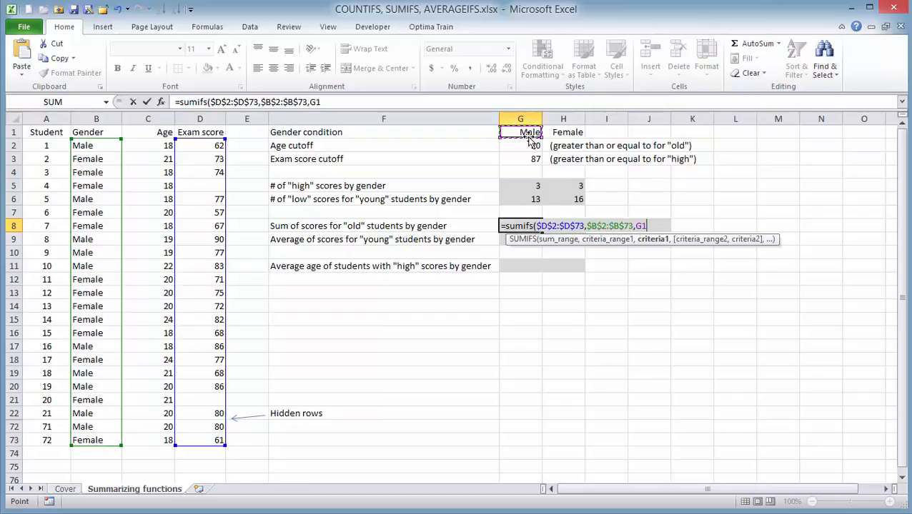
pyautogui.write(',')
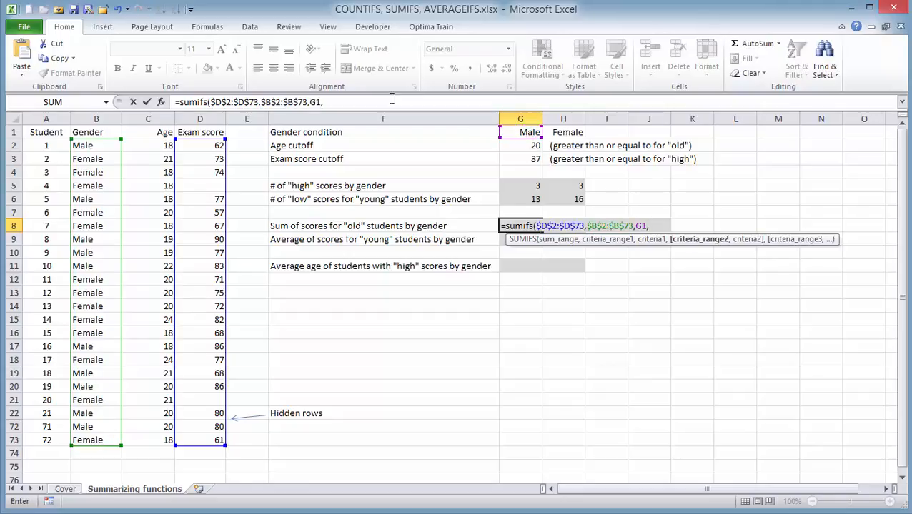
# Step: Complete the G8 formula with age range $C$2:$C$73 and criterion ">="&$G$2, and fill it across to H8
pyautogui.moveTo(150, 144); pyautogui.dragTo(155, 438)
pyautogui.press('F4')
pyautogui.write(',">')
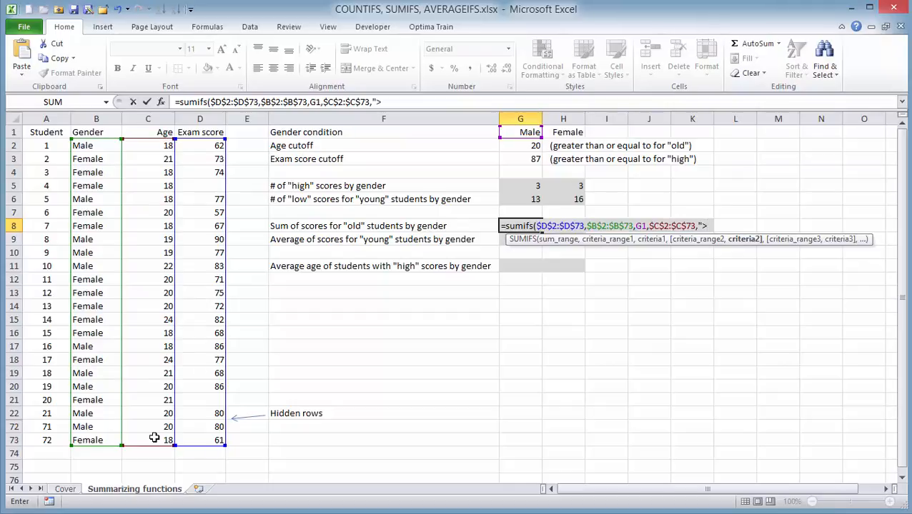
pyautogui.write('="')
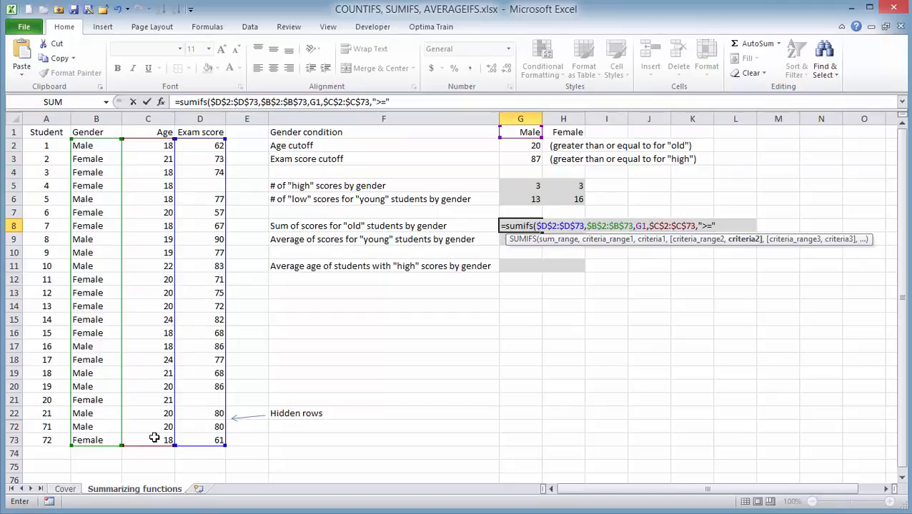
pyautogui.write('&')
pyautogui.click(537, 146)
pyautogui.press('F4')
pyautogui.write(')')
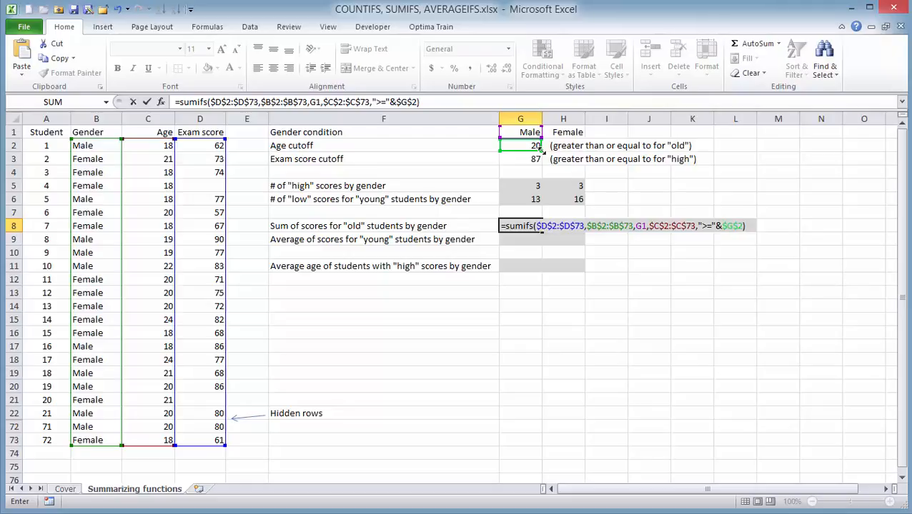
pyautogui.press('Return')
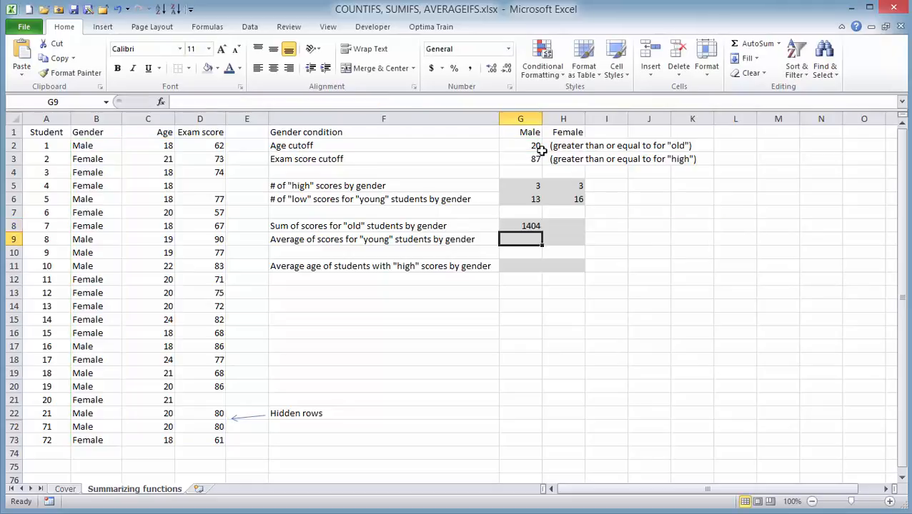
pyautogui.click(530, 228)
pyautogui.moveTo(543, 229); pyautogui.dragTo(576, 228)
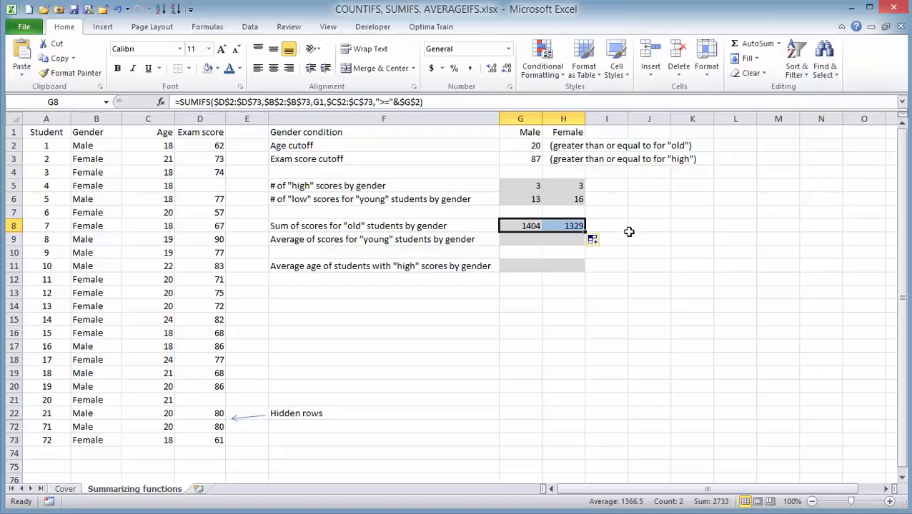
# Step: Begin an AVERAGEIFS formula in G9 for the scores of young students, with average range $D$2:$D$73
pyautogui.click(529, 239)
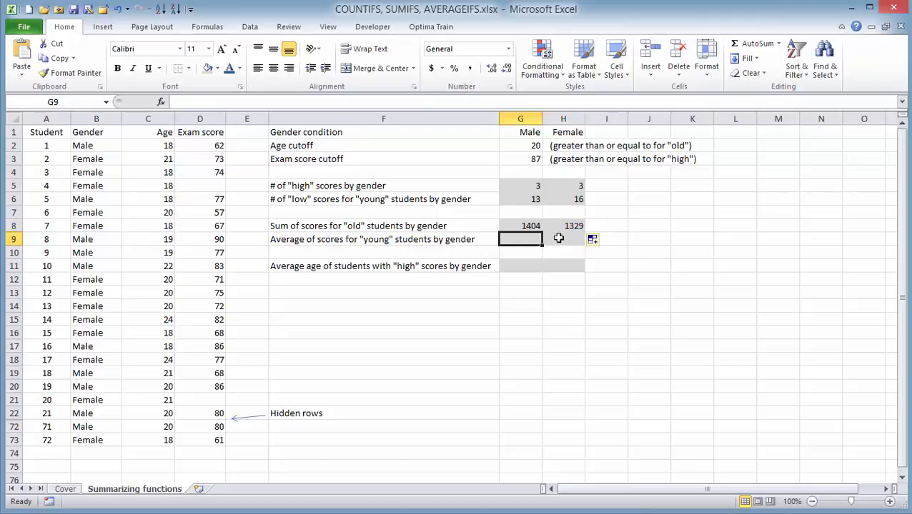
pyautogui.write('=averages')
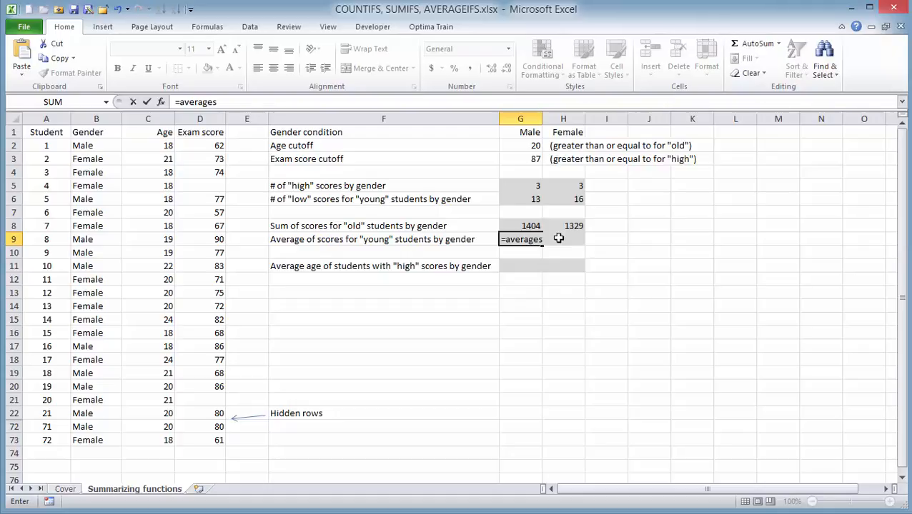
pyautogui.press('BackSpace')
pyautogui.write('ifs(')
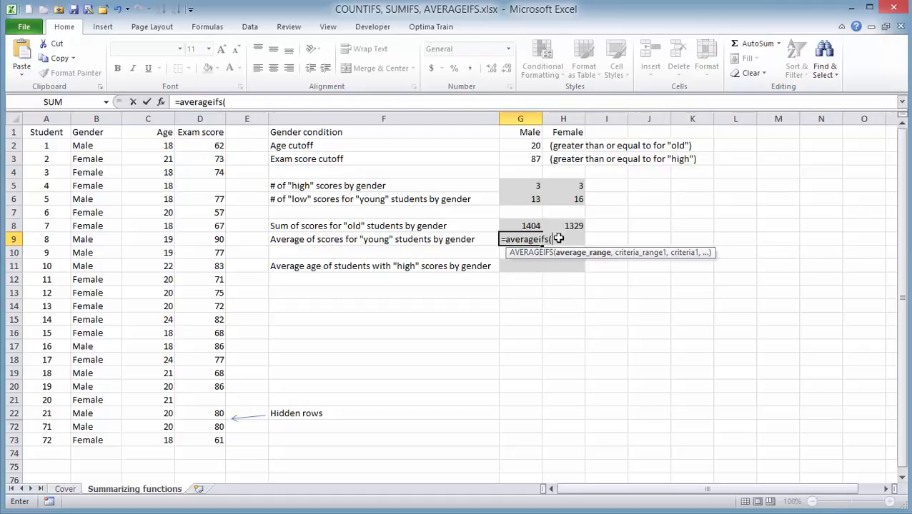
pyautogui.click(212, 145)
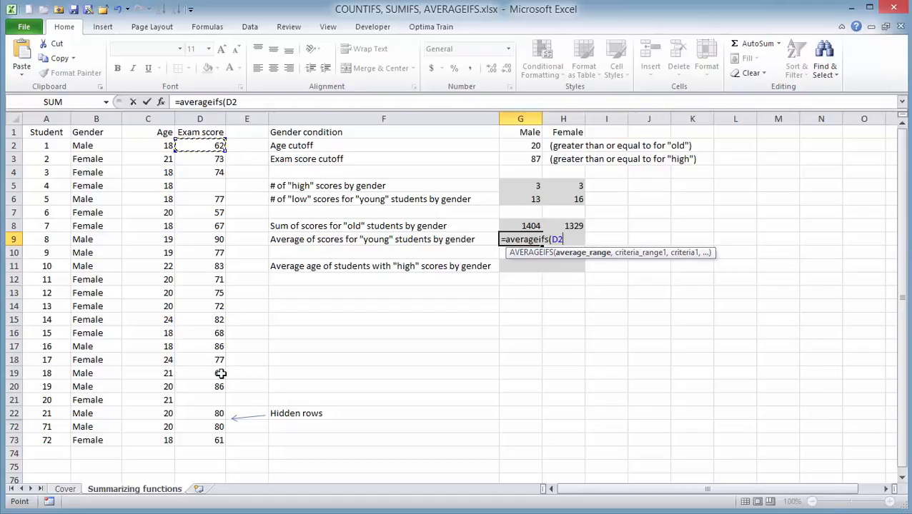
pyautogui.keyDown('shift'); pyautogui.click(213, 438); pyautogui.keyUp('shift')
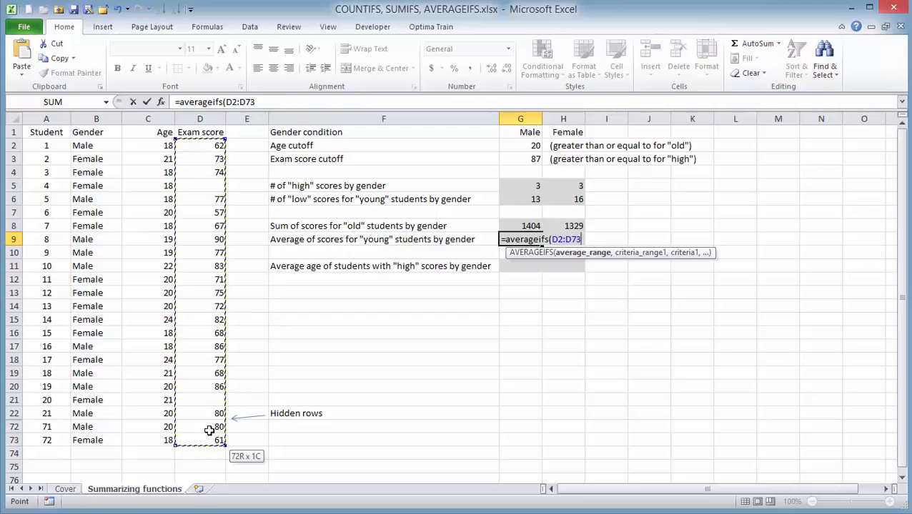
pyautogui.press('F4')
pyautogui.write(',')
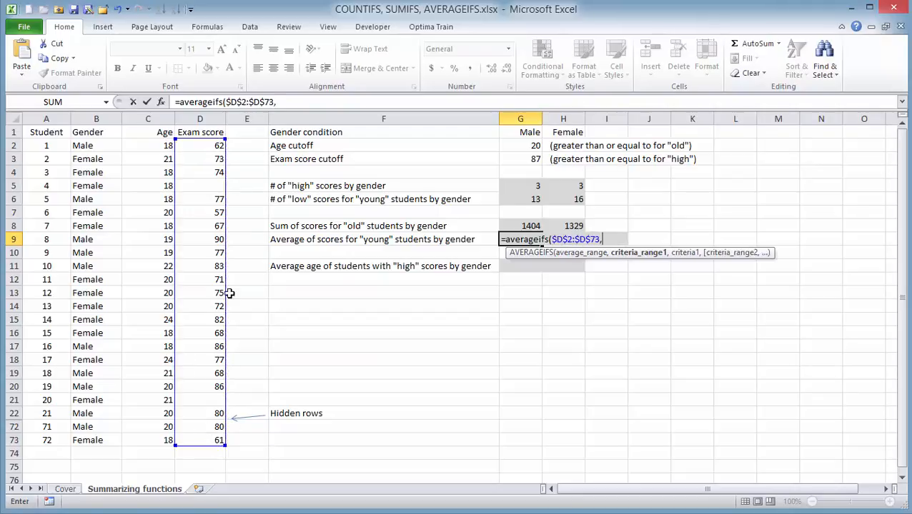
# Step: Add the gender condition to the G9 formula, using range $B$2:$B$73 and criterion G1
pyautogui.click(77, 145)
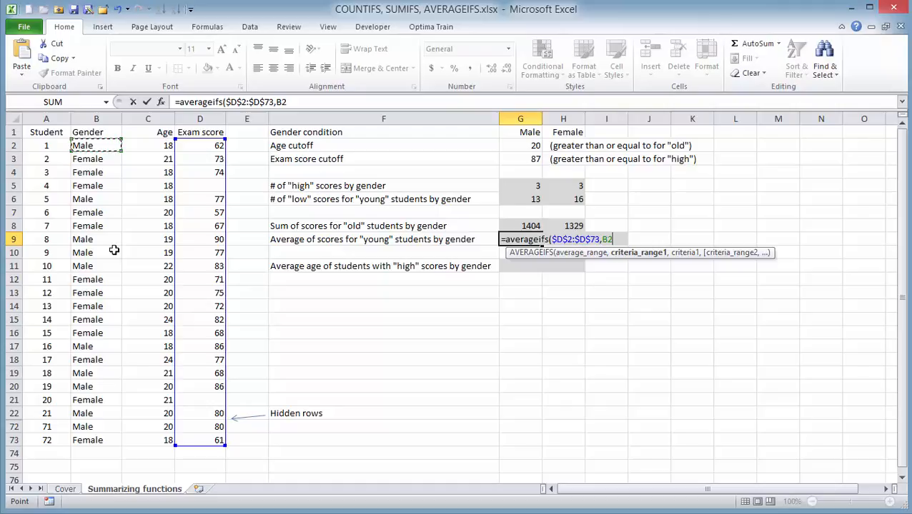
pyautogui.keyDown('shift'); pyautogui.click(88, 437); pyautogui.keyUp('shift')
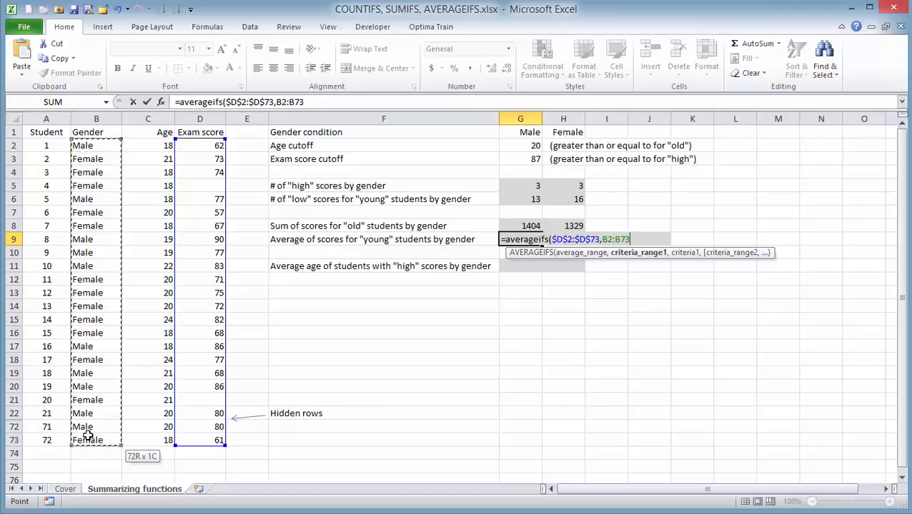
pyautogui.press('F4')
pyautogui.write(',')
pyautogui.click(519, 132)
pyautogui.write(',')
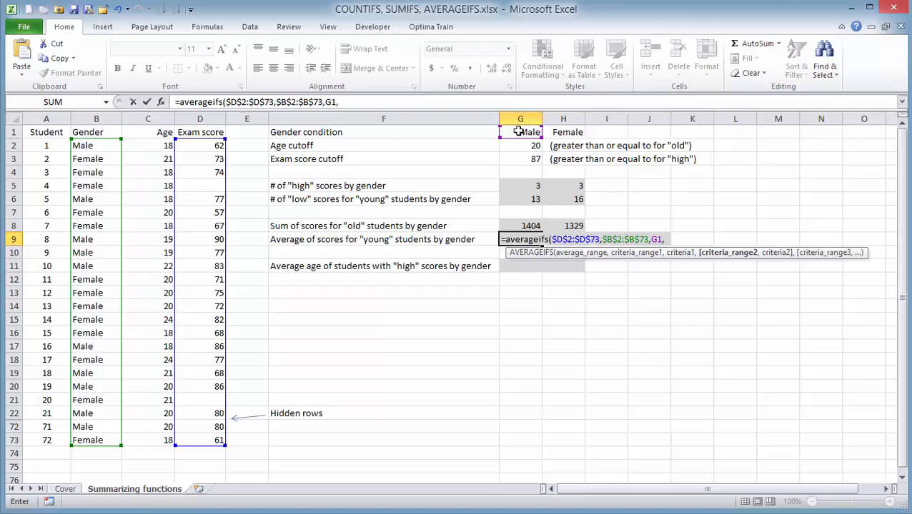
# Step: Complete the G9 formula with age range $C$2:$C$73 and criterion ">="&$G$2, and fill it across to H9
pyautogui.click(158, 146)
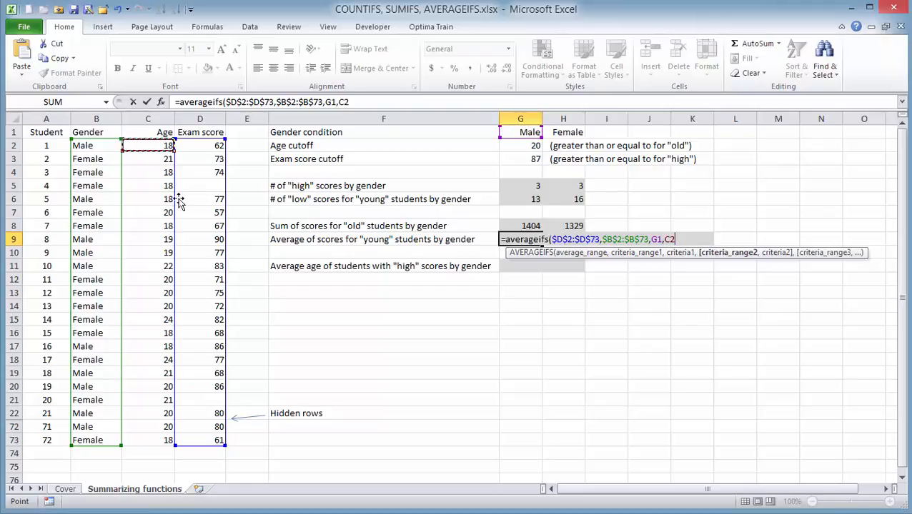
pyautogui.keyDown('shift'); pyautogui.click(164, 437); pyautogui.keyUp('shift')
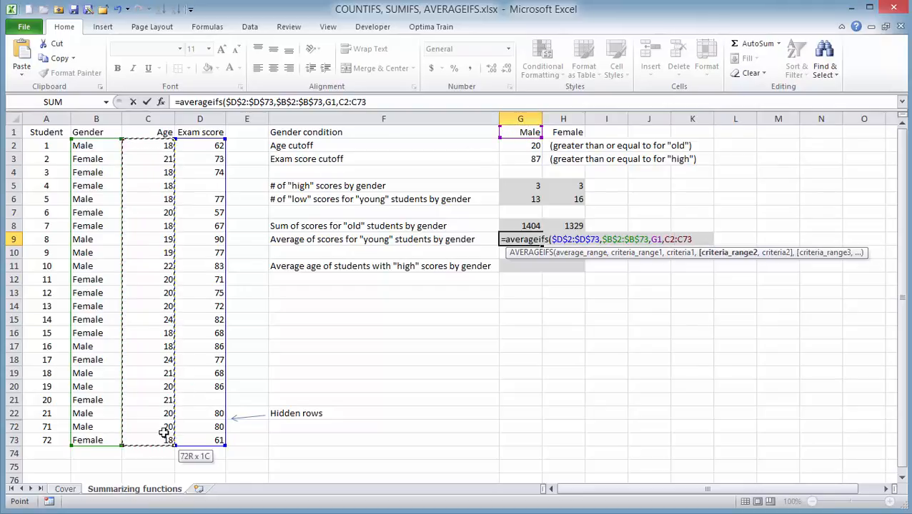
pyautogui.press('F4')
pyautogui.write(',')
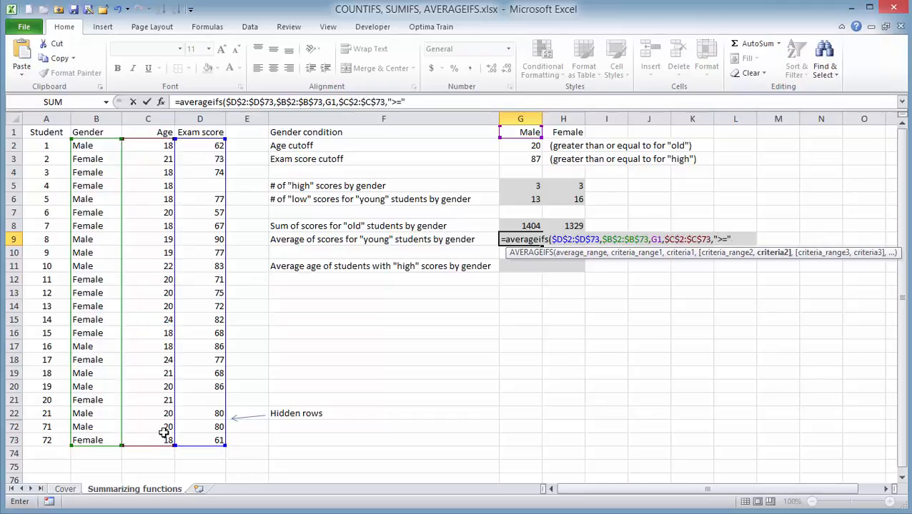
pyautogui.write('">="&')
pyautogui.click(530, 142)
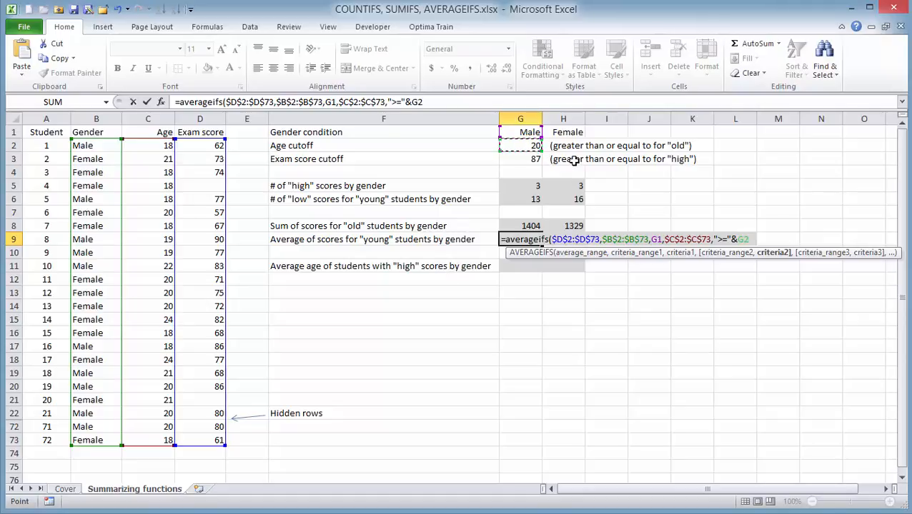
pyautogui.press('F4')
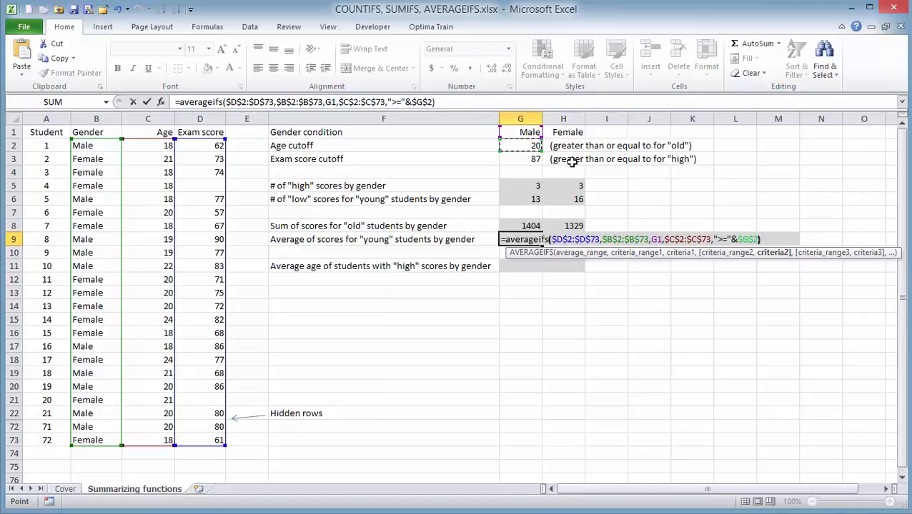
pyautogui.write(')')
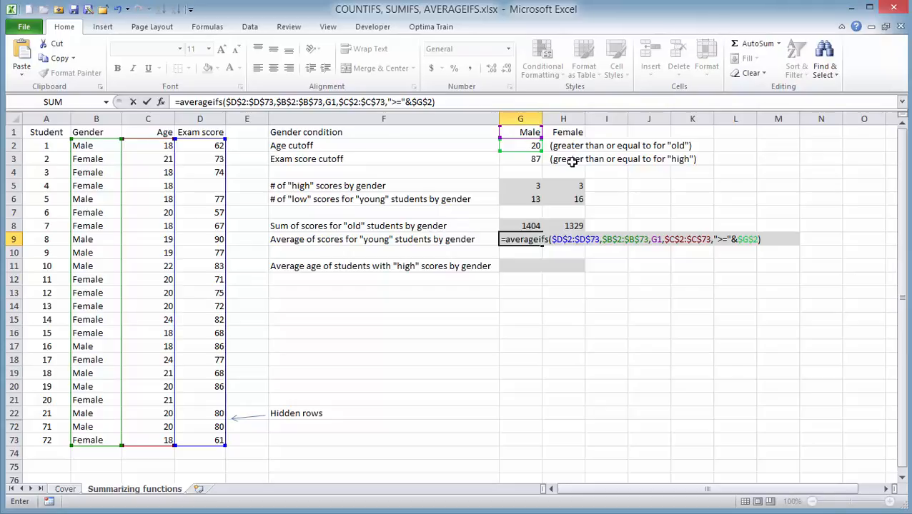
pyautogui.press('Return')
pyautogui.click(518, 240)
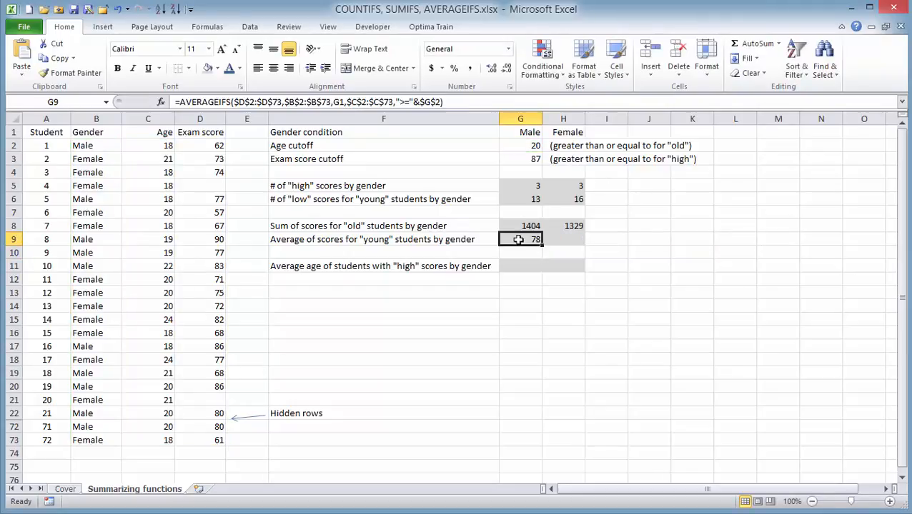
pyautogui.moveTo(543, 246); pyautogui.dragTo(587, 246)
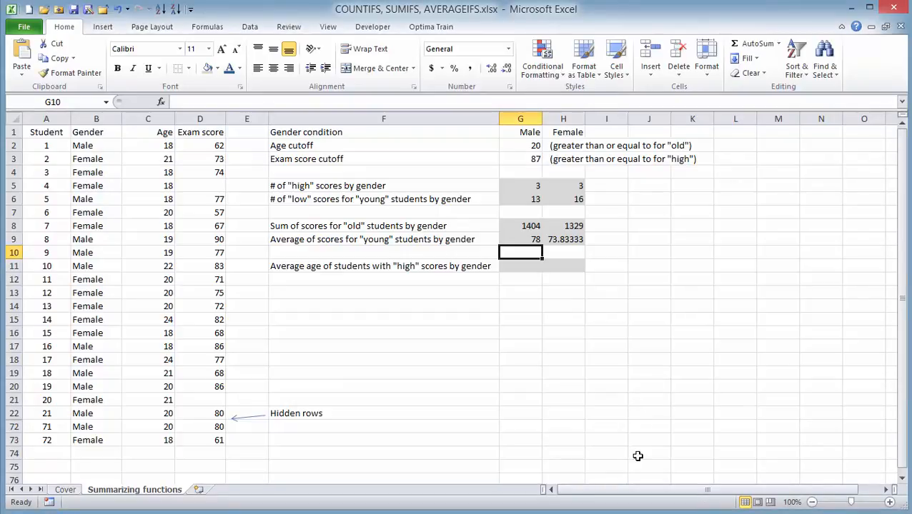
# Step: Begin an AVERAGEIFS formula in G11 for the age of students with high scores, with average range $C$2:$C$73
pyautogui.click(520, 265)
pyautogui.write('=a')
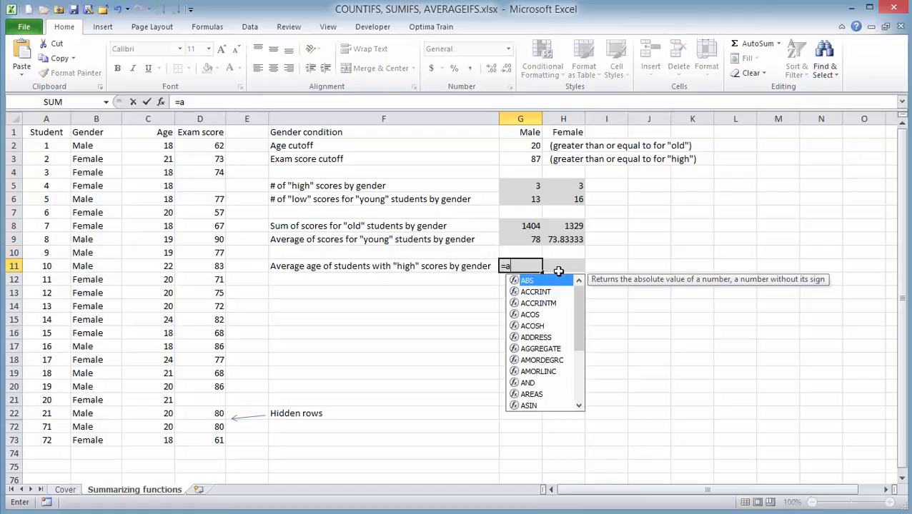
pyautogui.write('veragei')
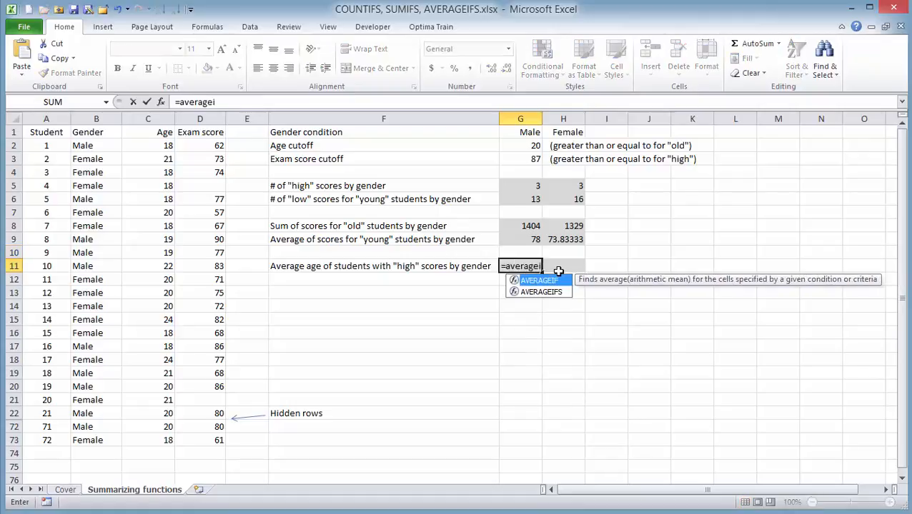
pyautogui.write('fs(')
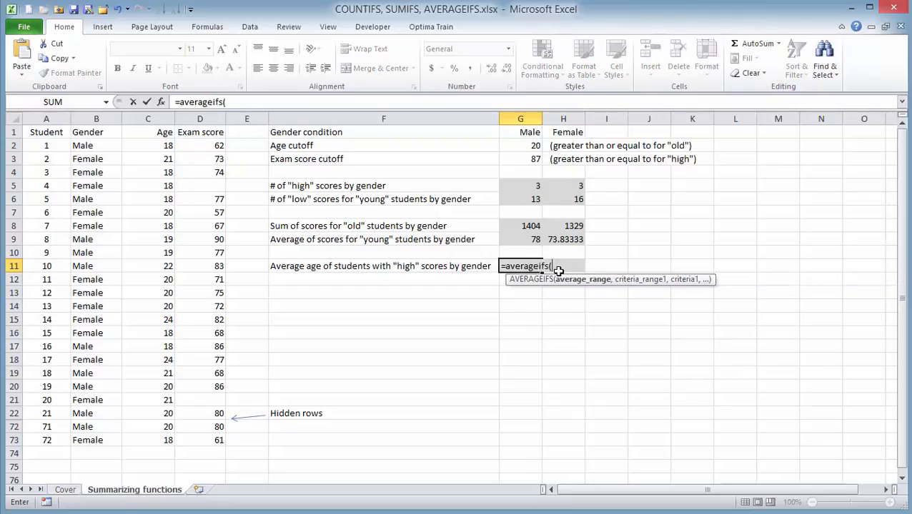
pyautogui.click(169, 146)
pyautogui.keyDown('shift'); pyautogui.click(147, 441); pyautogui.keyUp('shift')
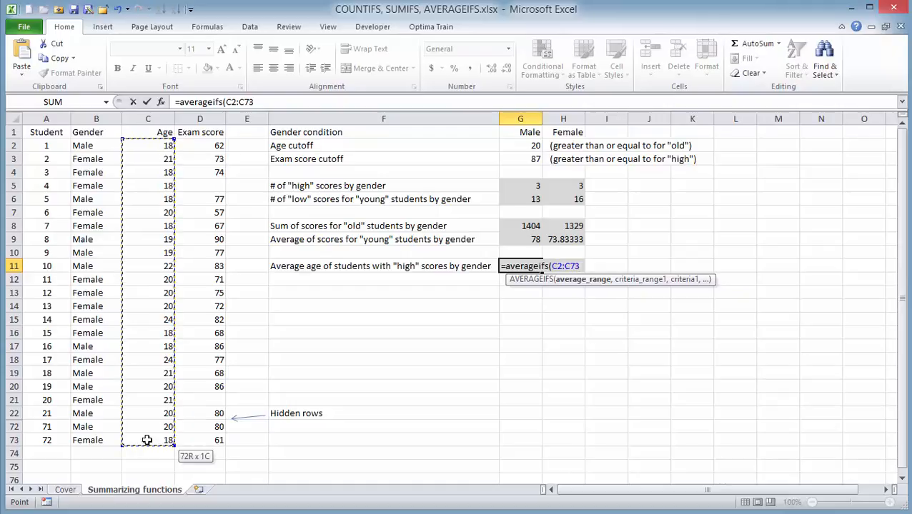
pyautogui.press('F4')
pyautogui.write(',')
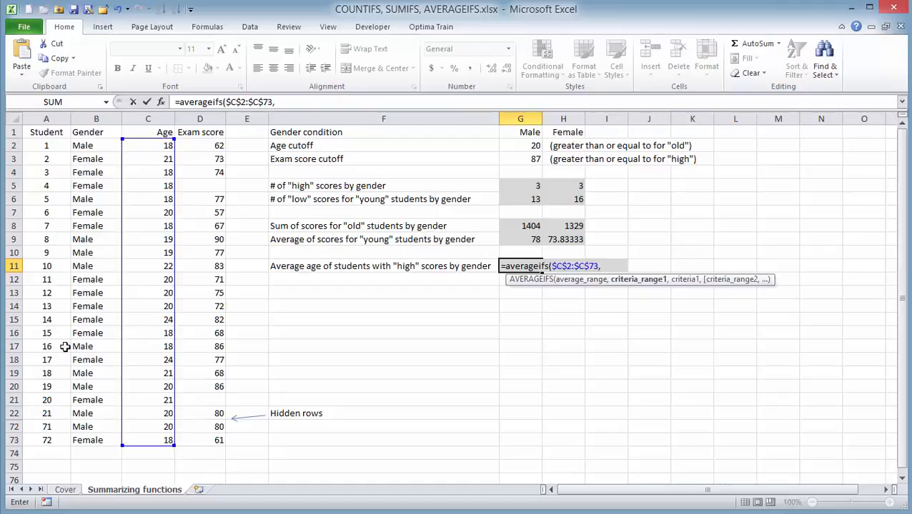
# Step: Add the gender condition to the G11 formula, using range $B$2:$B$73 and criterion G1
pyautogui.click(79, 146)
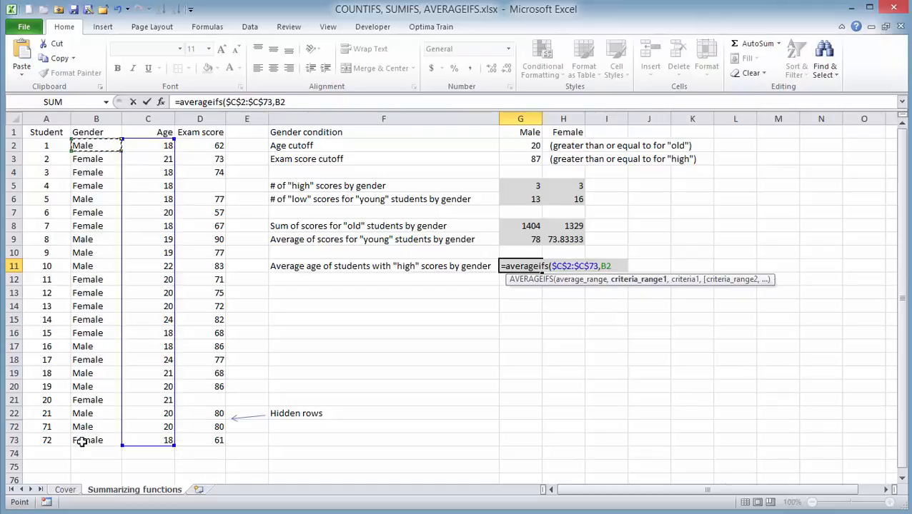
pyautogui.keyDown('shift'); pyautogui.click(86, 438); pyautogui.keyUp('shift')
pyautogui.press('F4')
pyautogui.write(',')
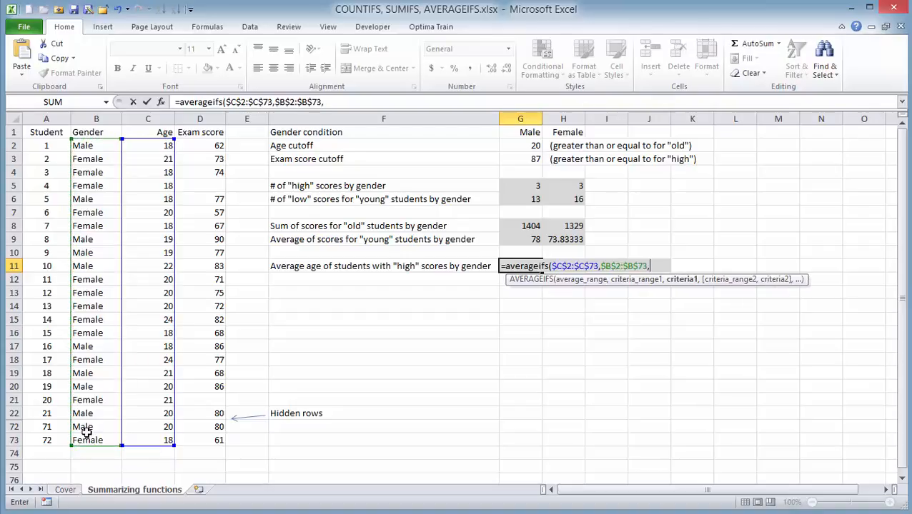
pyautogui.click(515, 132)
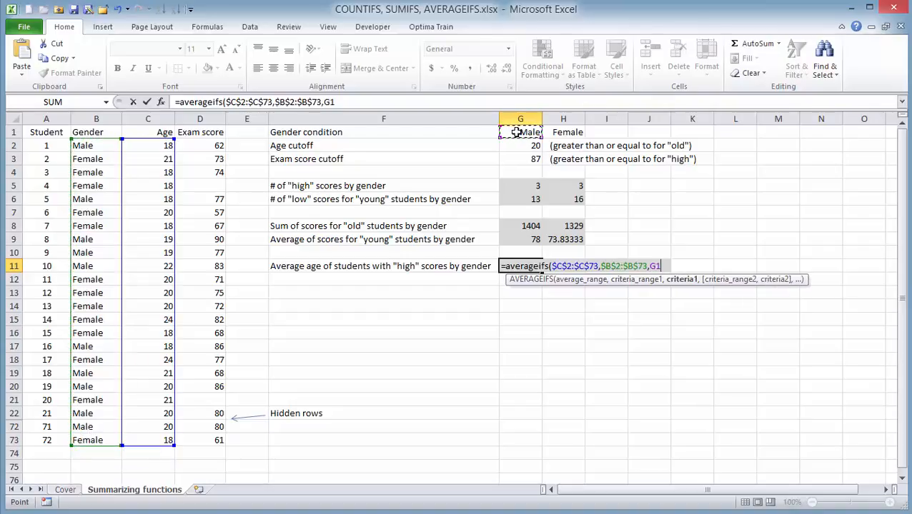
pyautogui.write(',')
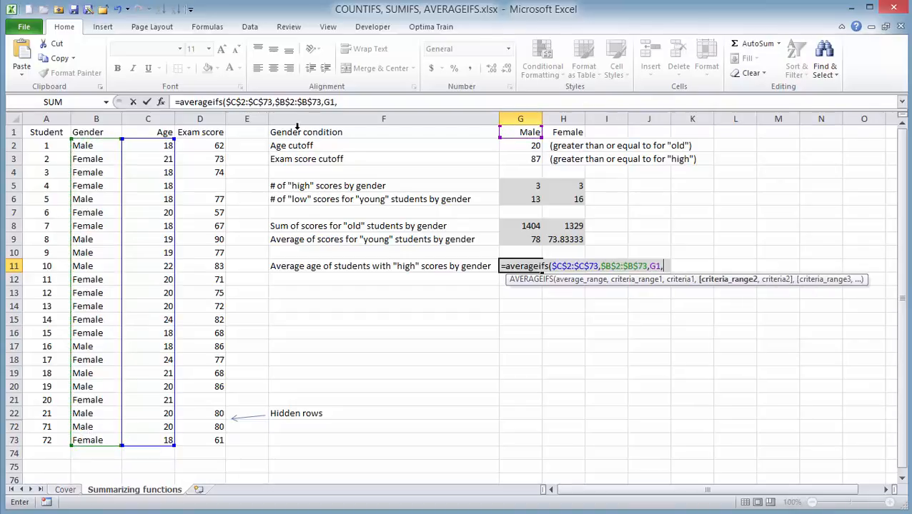
# Step: Complete the G11 formula with exam score range $D$2:$D$73 and criterion ">="&$G$3, and fill it across to H11
pyautogui.moveTo(207, 141); pyautogui.dragTo(216, 441)
pyautogui.press('F4')
pyautogui.write(',')
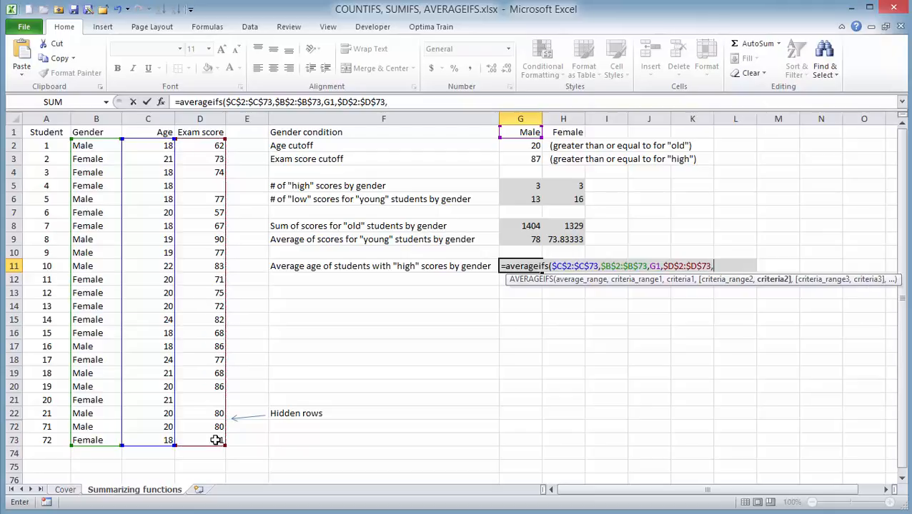
pyautogui.write('">="&')
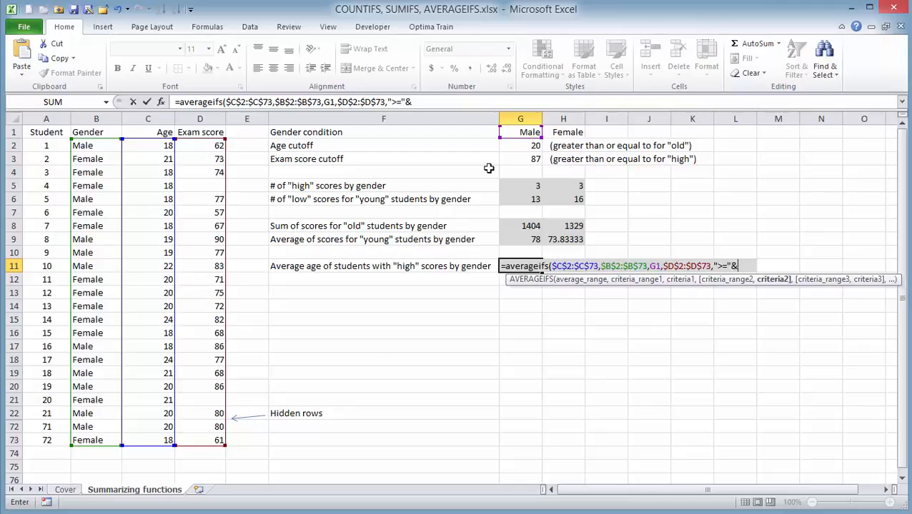
pyautogui.click(520, 161)
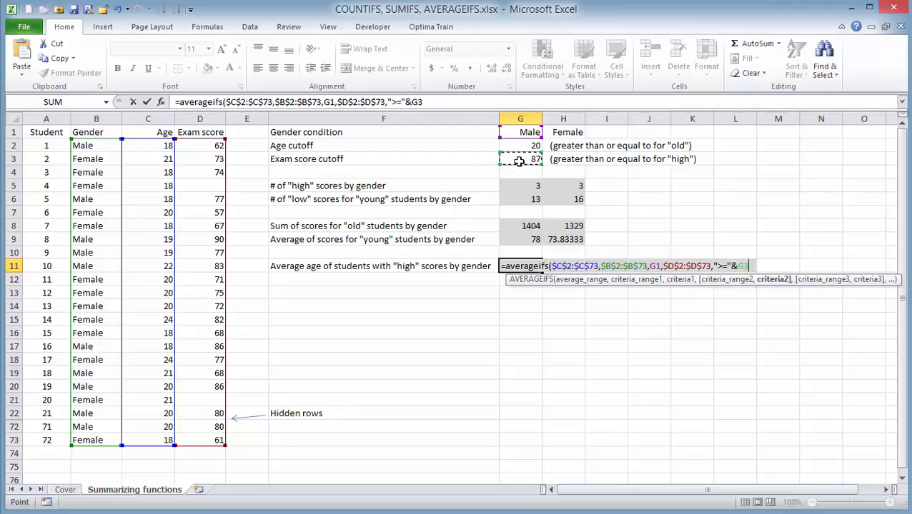
pyautogui.press('F4')
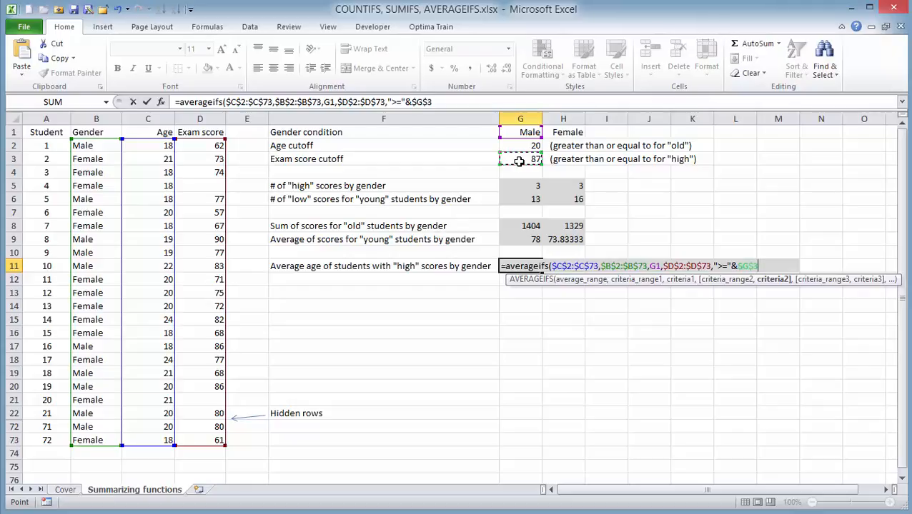
pyautogui.write(')')
pyautogui.press('Return')
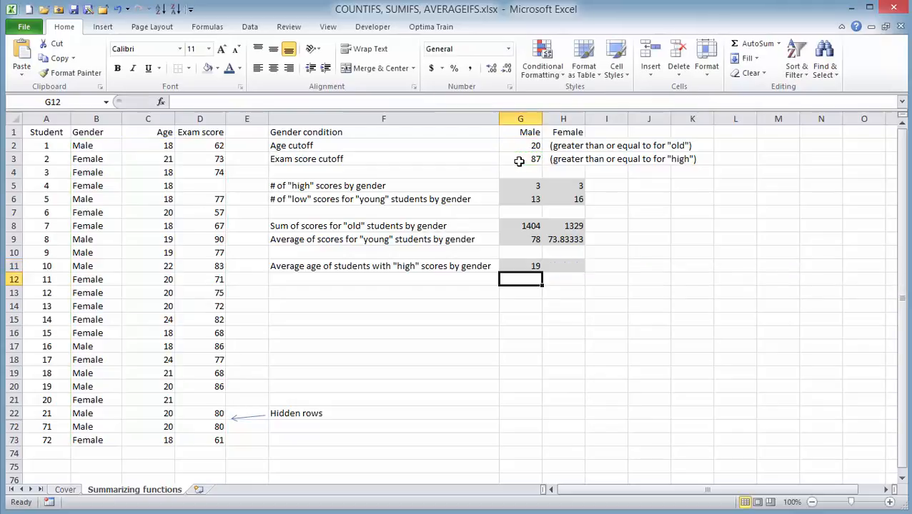
pyautogui.click(533, 267)
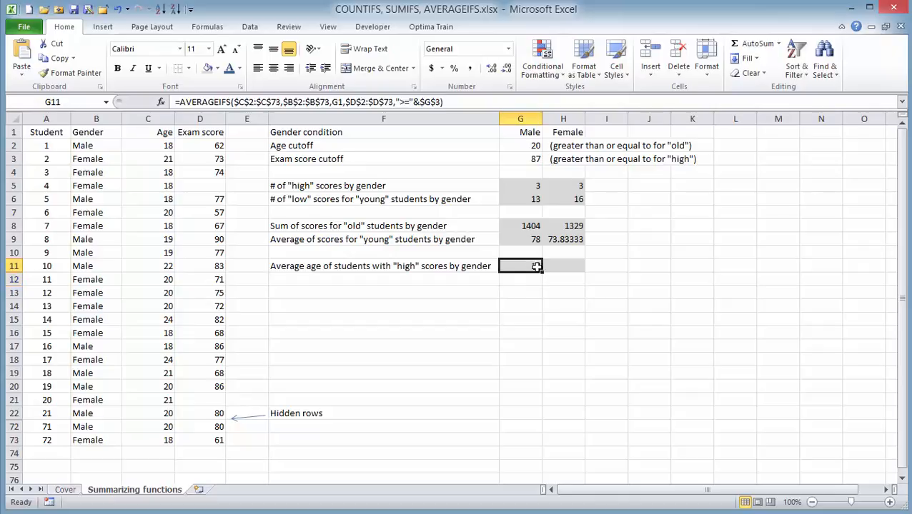
pyautogui.moveTo(542, 272); pyautogui.dragTo(587, 276)
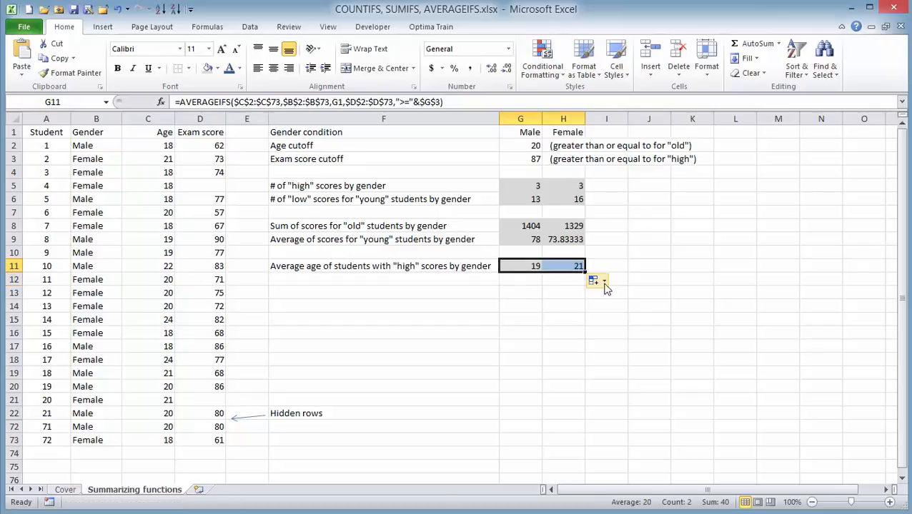